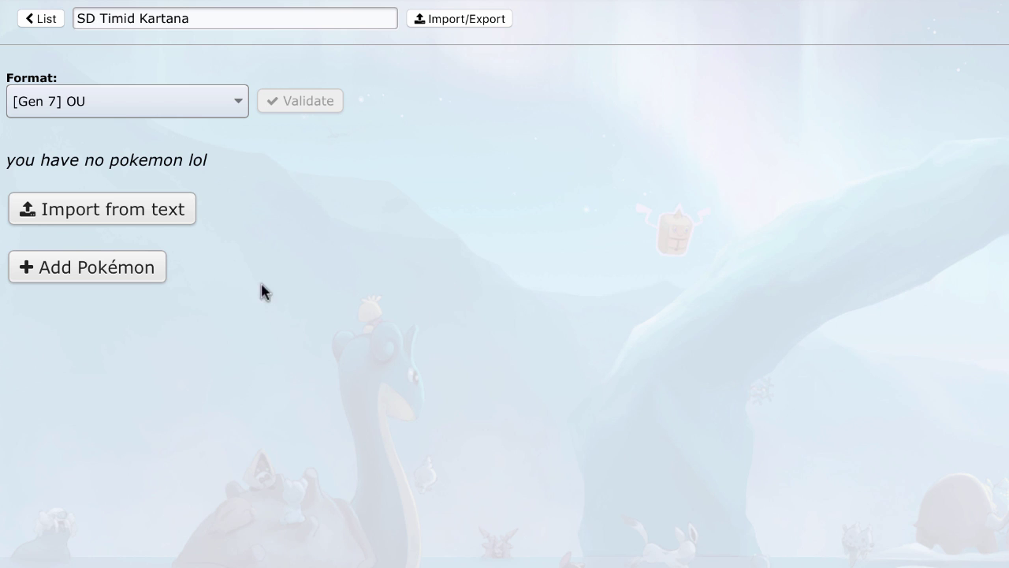
Step: Add Kartana as the first Pokémon on the empty team
click(145, 275)
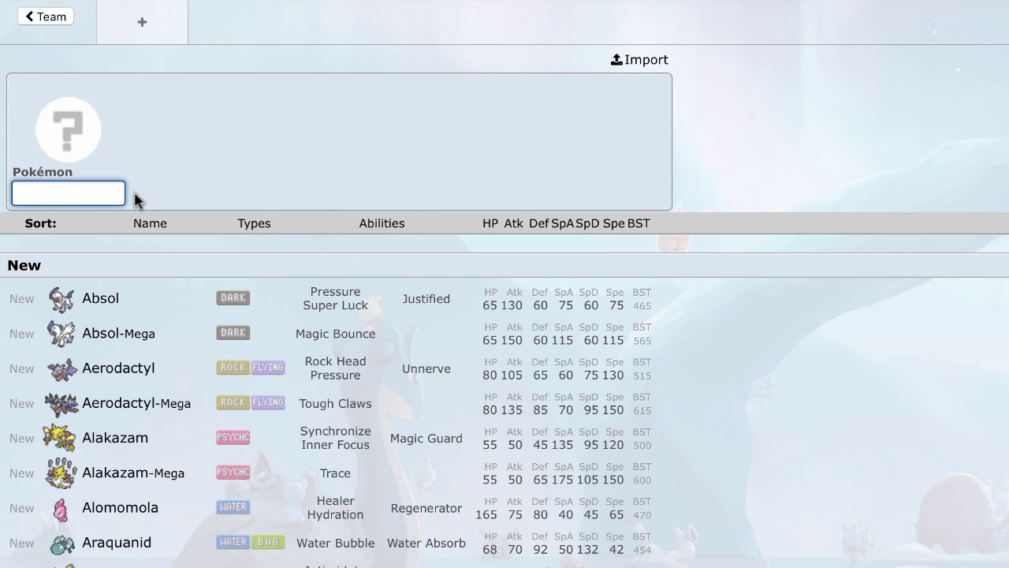
text(kar)
click(193, 300)
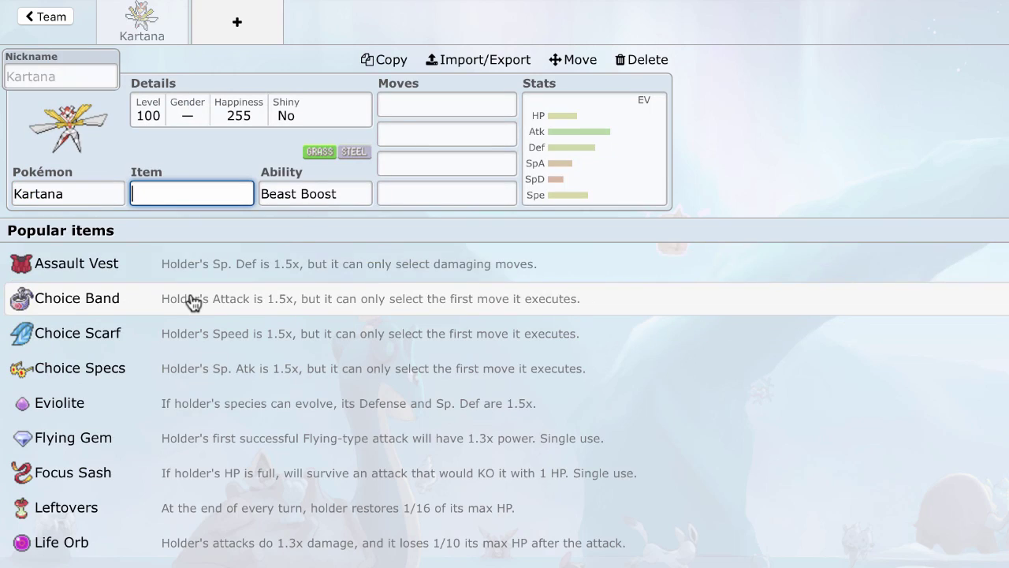
Step: Give Kartana a Timid nature and 252 Speed EVs
click(564, 148)
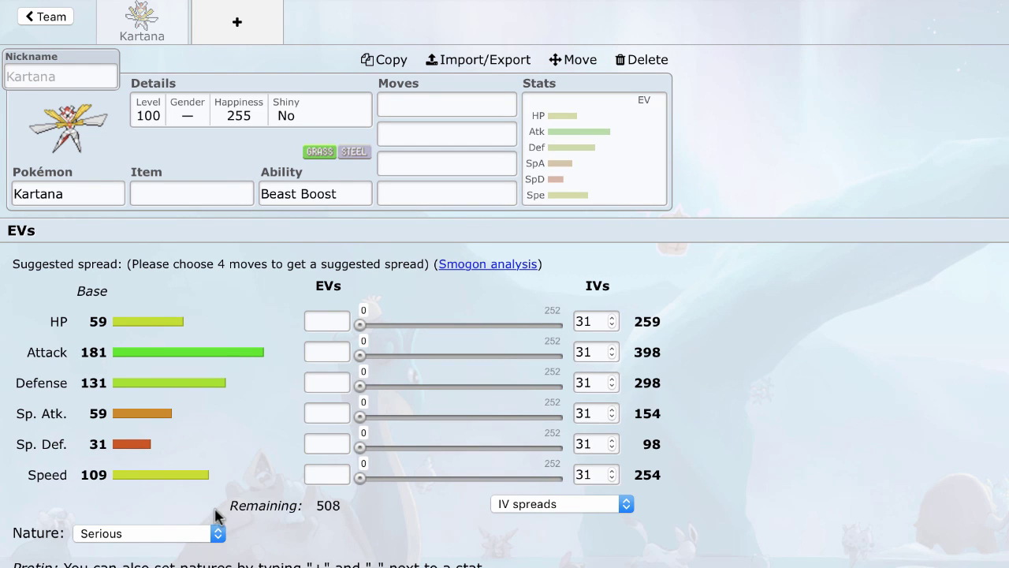
click(329, 474)
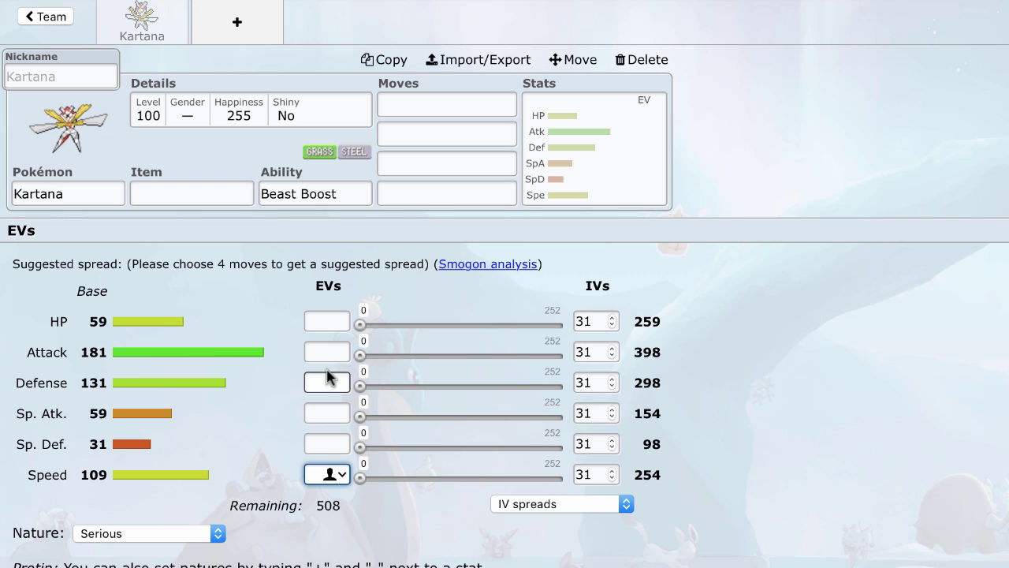
click(168, 533)
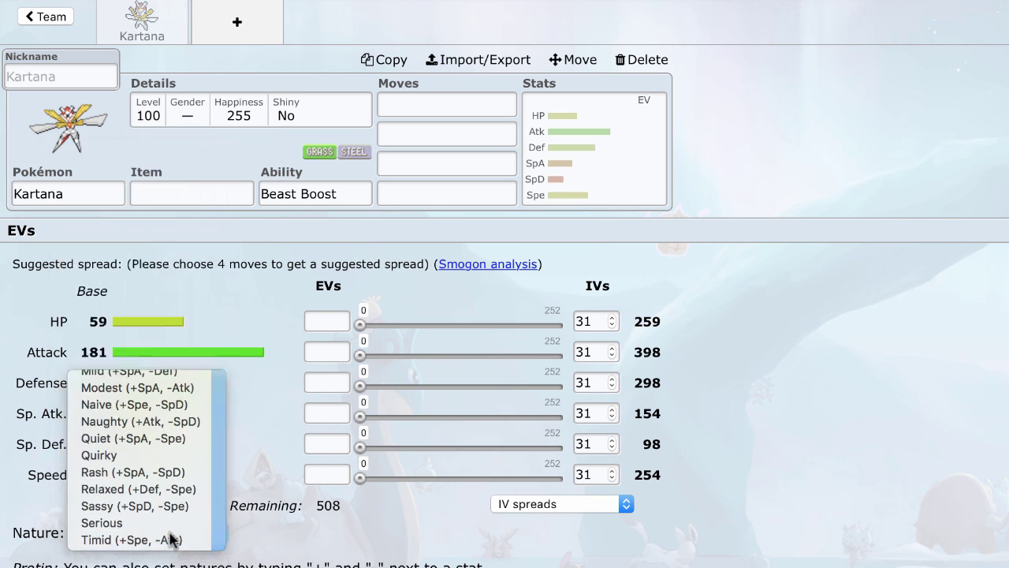
click(169, 540)
drag(361, 479, 847, 477)
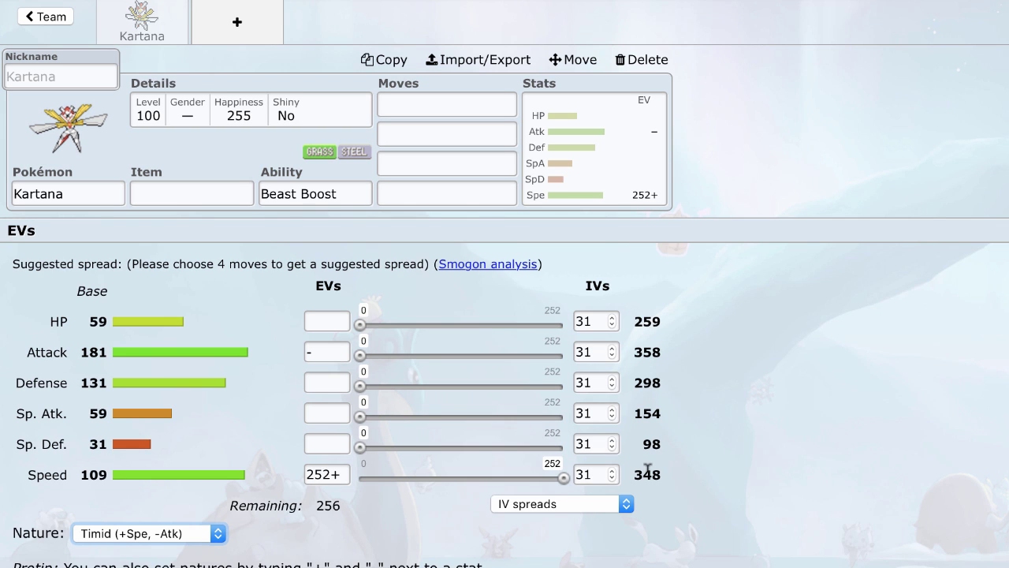
Step: Lower Kartana's Attack IV to 19
click(592, 352)
double_click(593, 351)
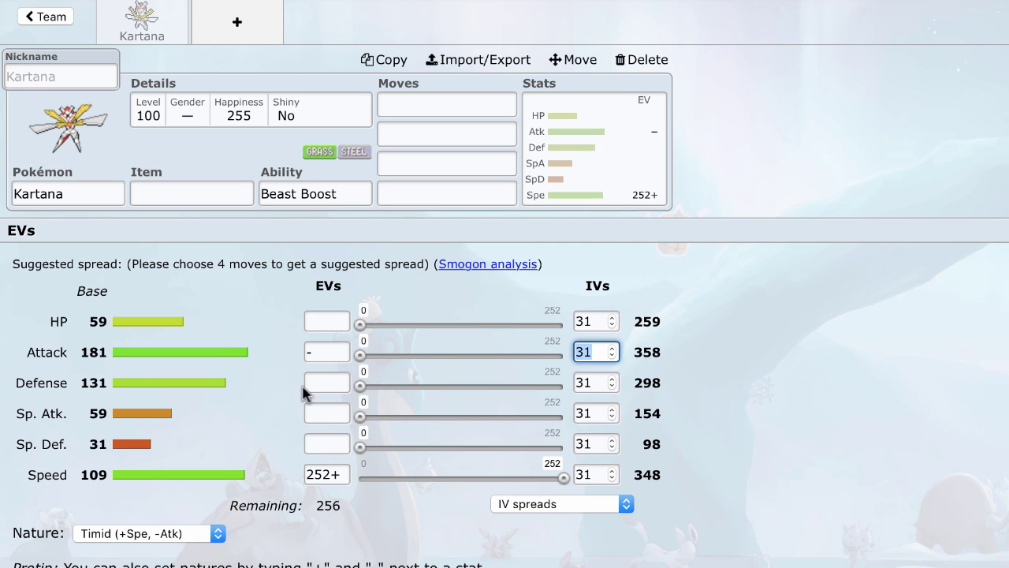
text(19)
click(916, 430)
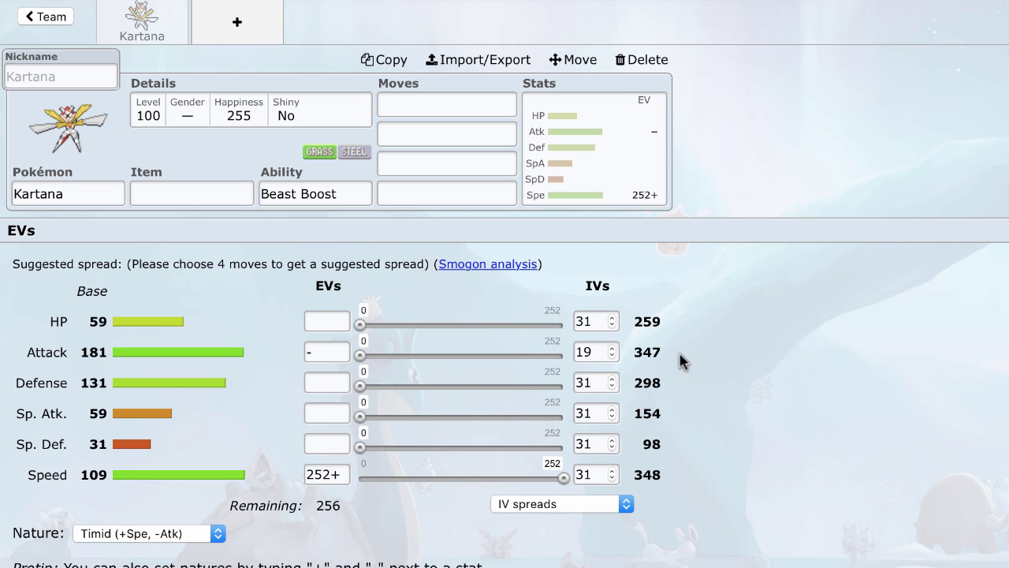
click(464, 191)
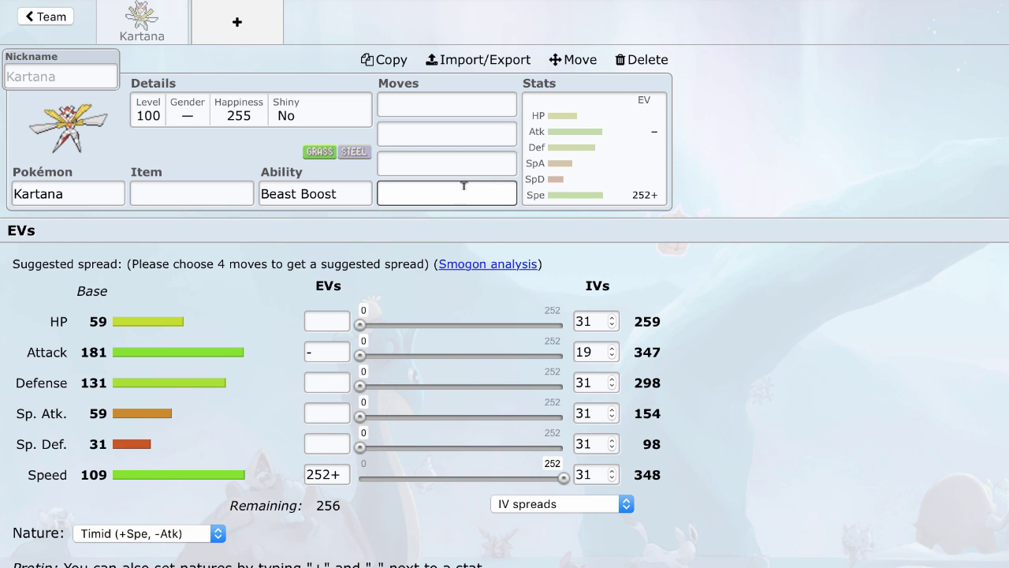
Step: Set Swords Dance as Kartana's fourth move
click(447, 186)
text(swords Dance)
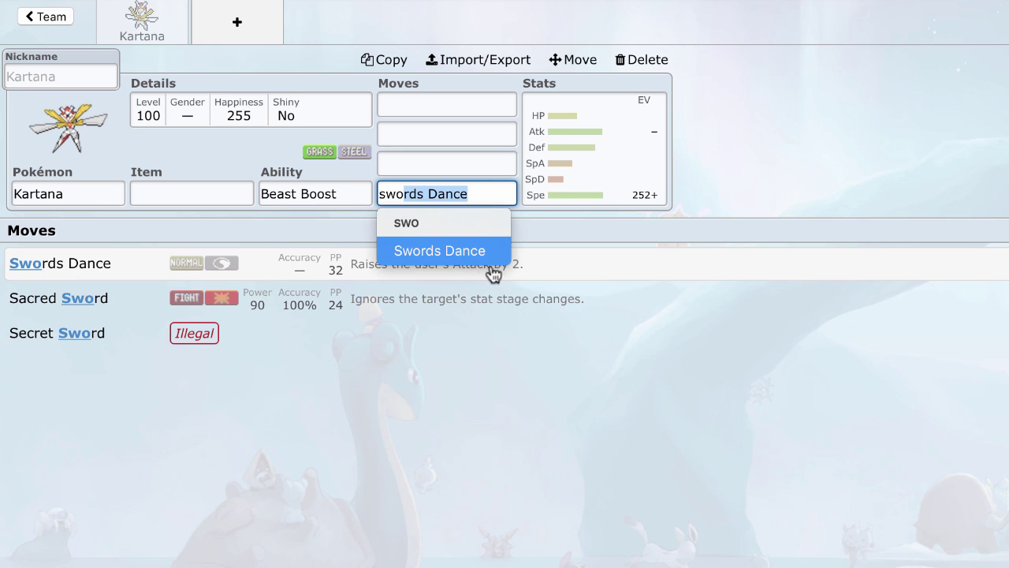
click(493, 274)
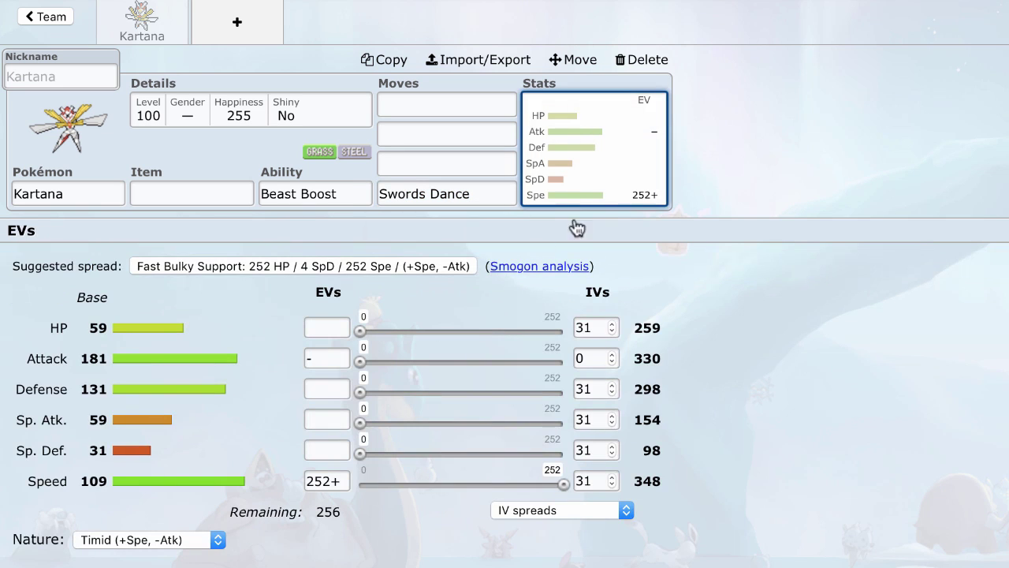
Step: Restore the Attack IV to 19 and put 248 EVs in HP and 8 in Sp. Def
double_click(611, 359)
text(0)
click(597, 356)
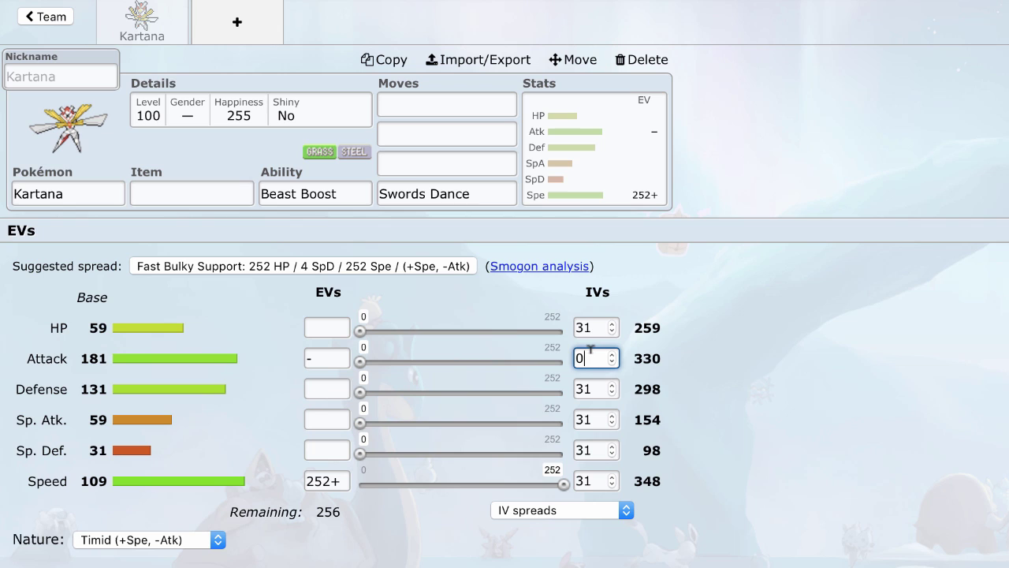
text(19)
click(581, 358)
key(BackSpace)
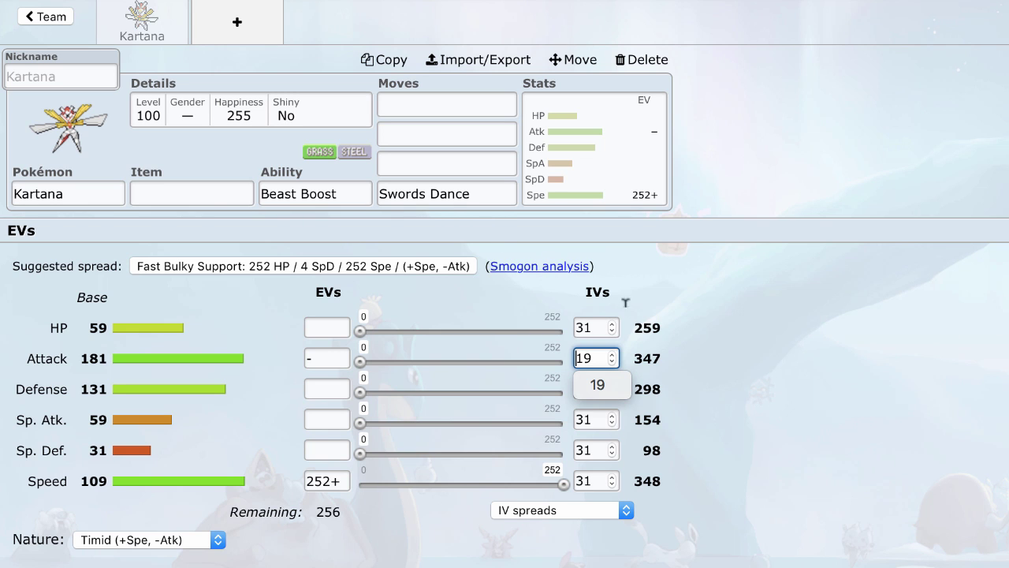
click(667, 357)
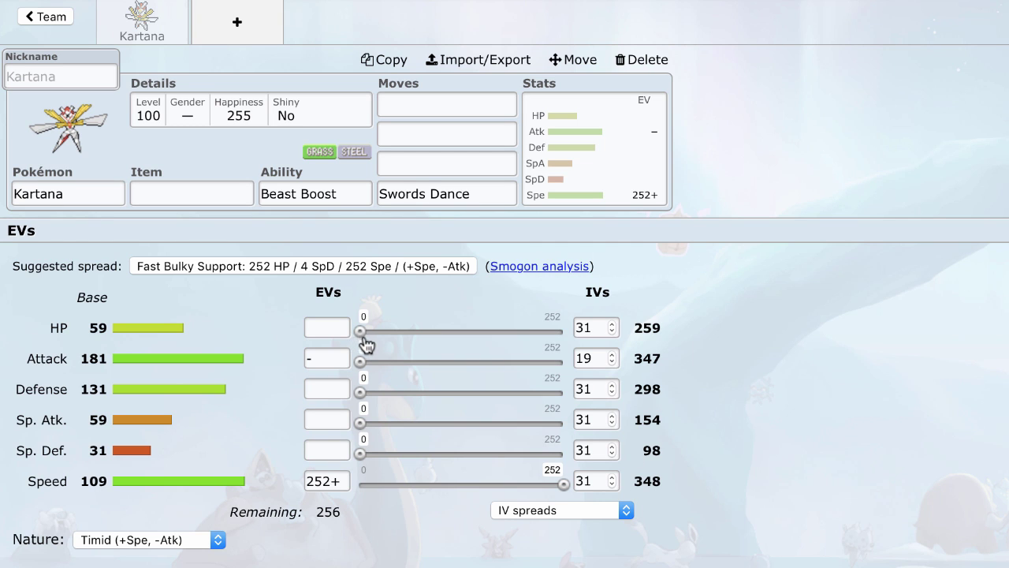
drag(360, 332, 559, 339)
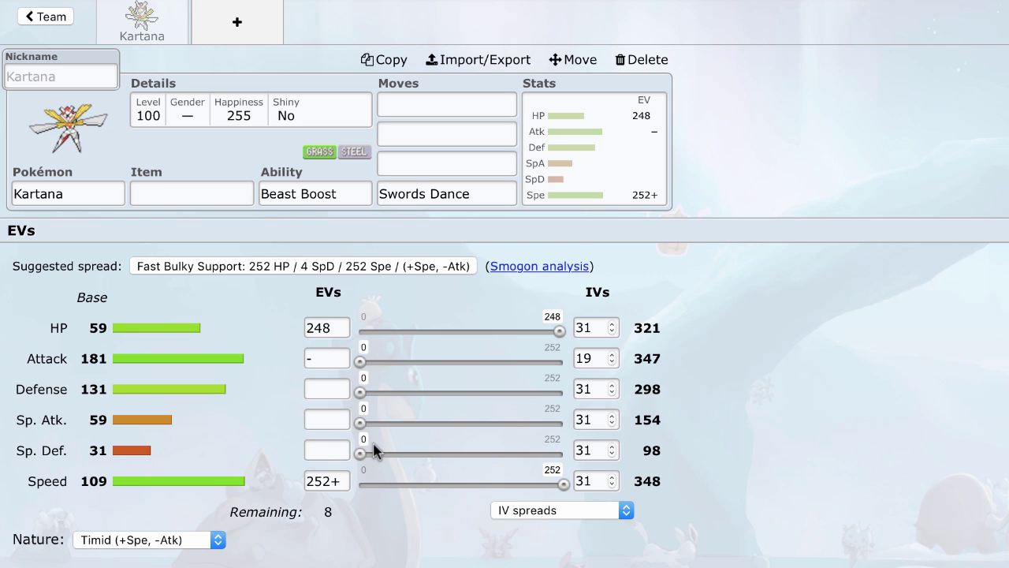
drag(371, 453, 503, 455)
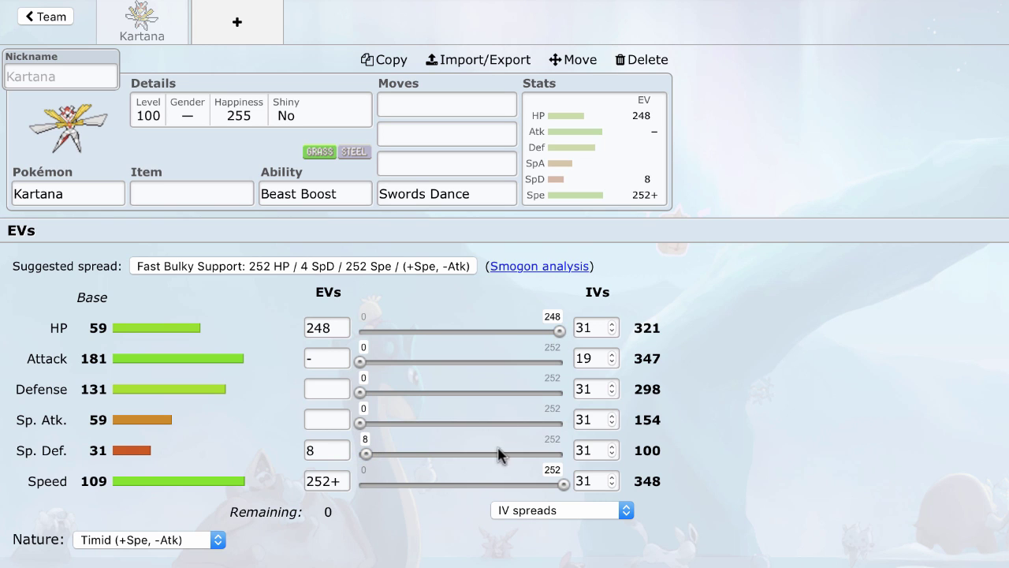
Step: Fill Kartana's first three moves with Leaf Blade, Sacred Sword and Smart Strike
click(446, 100)
text(leaf)
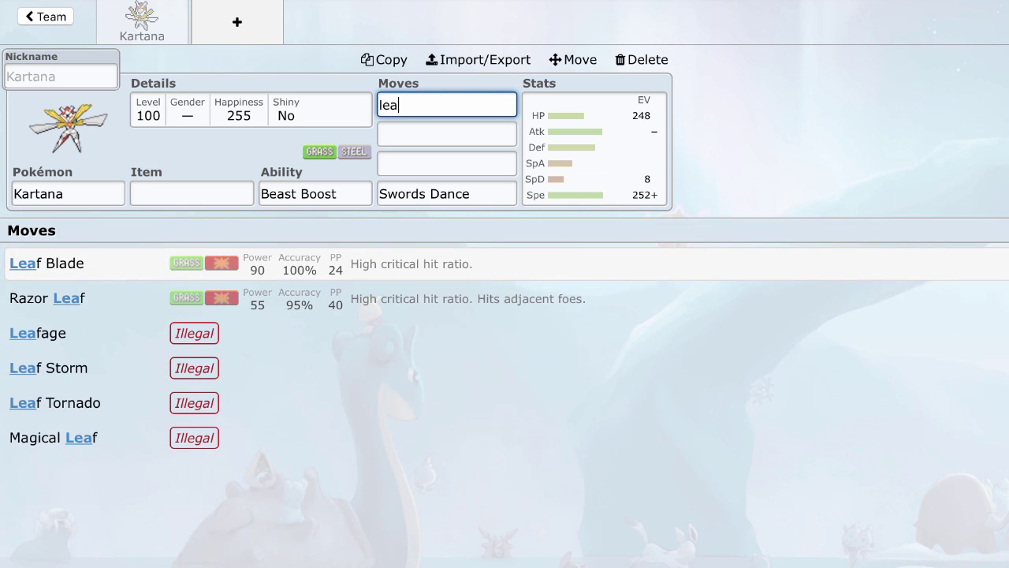
click(283, 276)
text(sac)
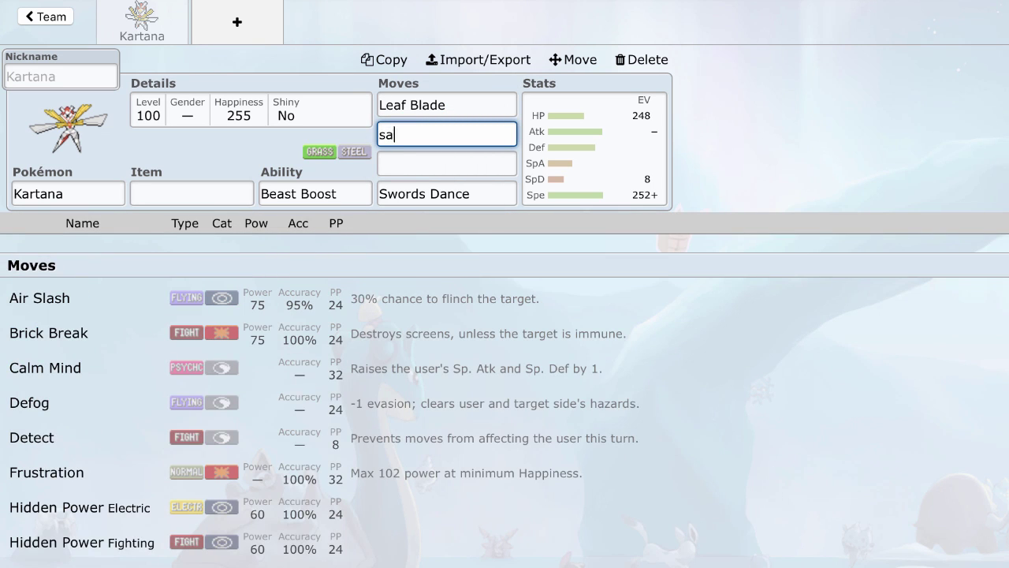
click(347, 268)
text(smar)
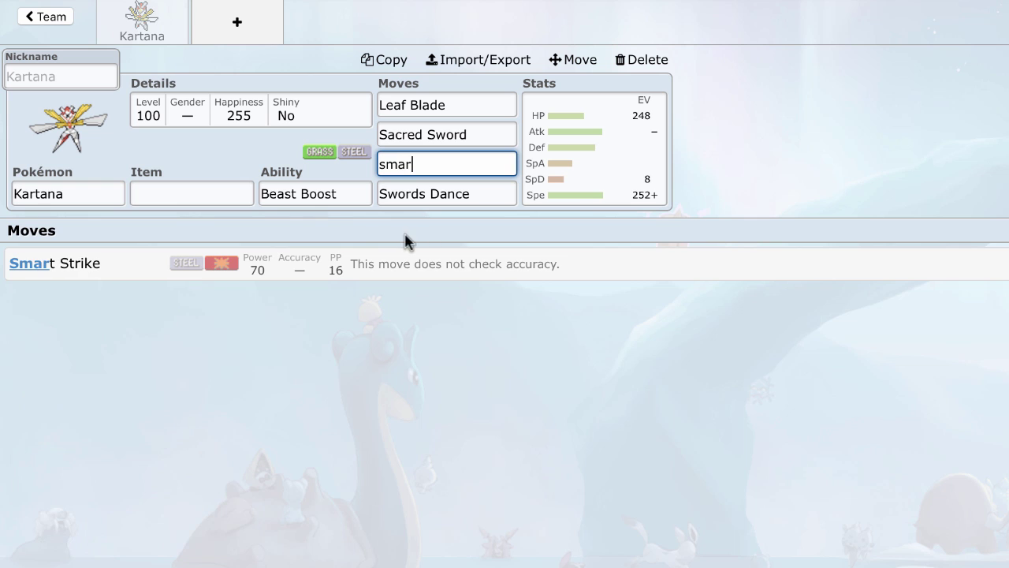
click(394, 263)
Step: Make Kartana hold Fightinium Z
click(226, 192)
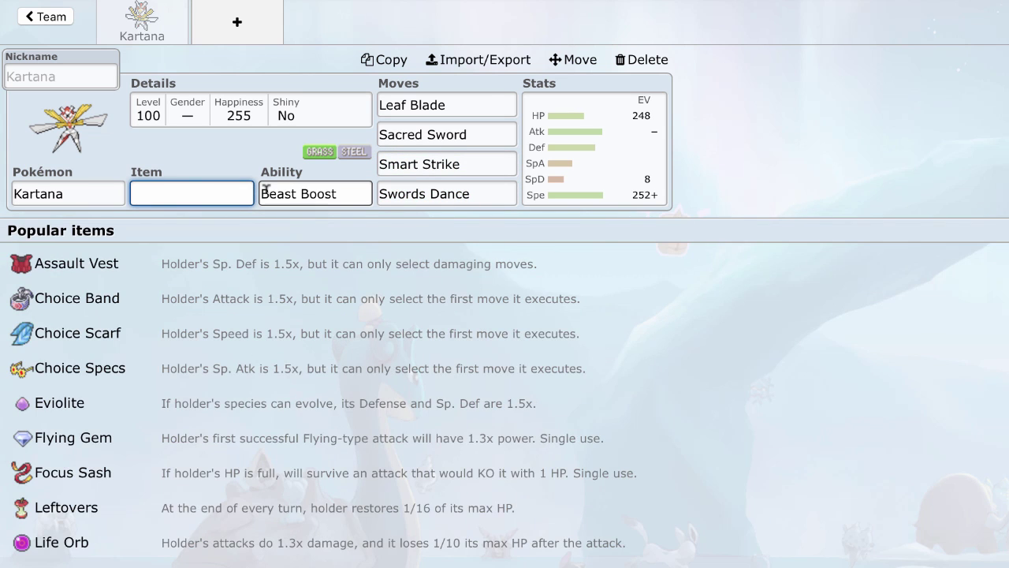
text(figh)
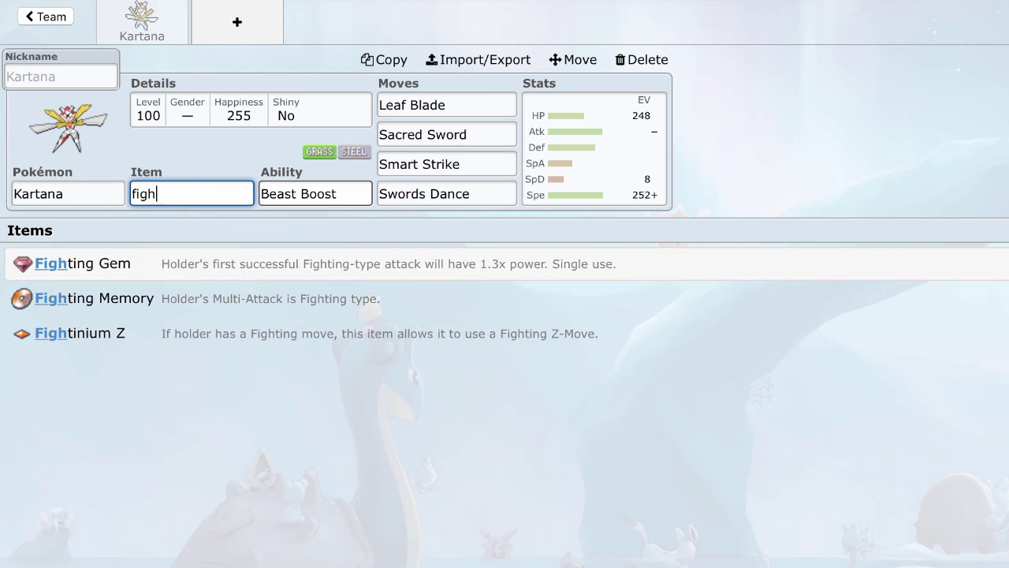
click(297, 336)
Step: Reset Kartana's Attack IV from 31 back to 19
click(562, 152)
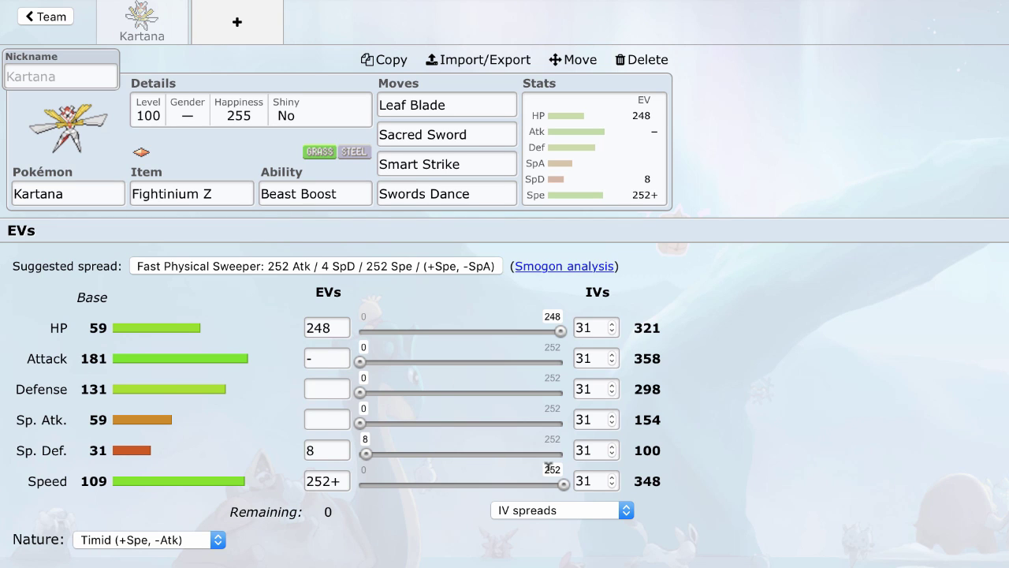
click(603, 351)
double_click(603, 352)
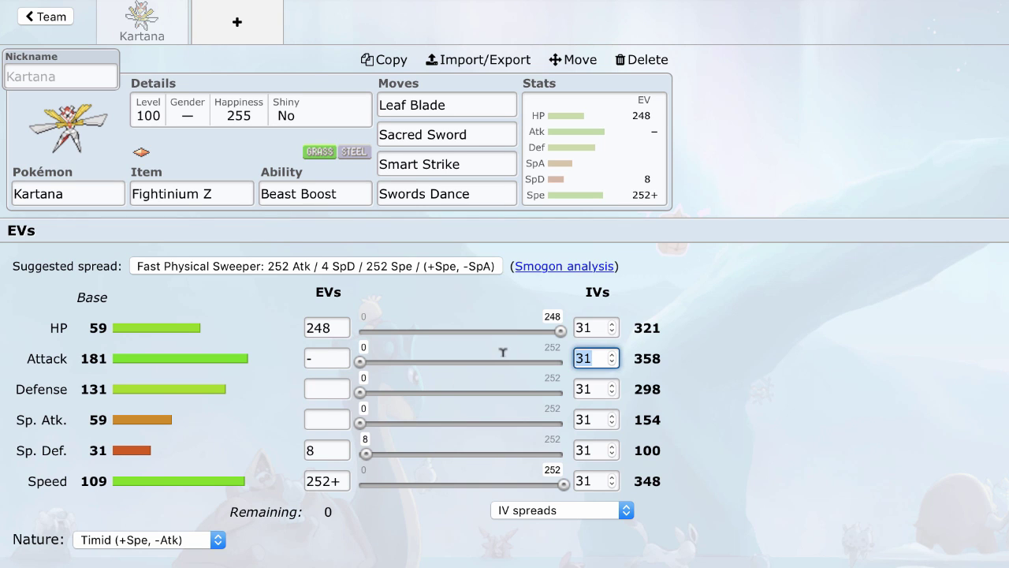
text(19)
click(716, 386)
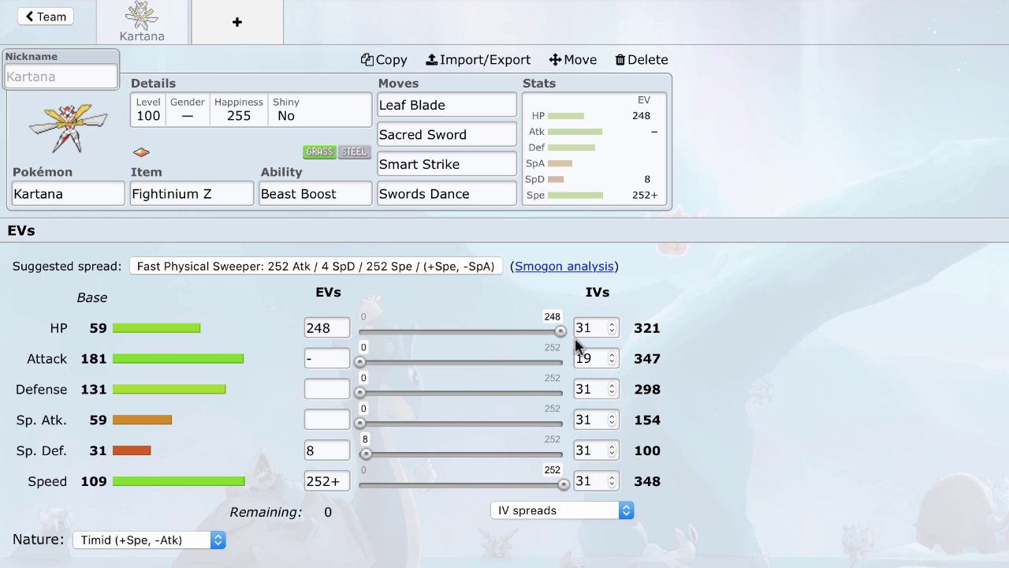
double_click(646, 349)
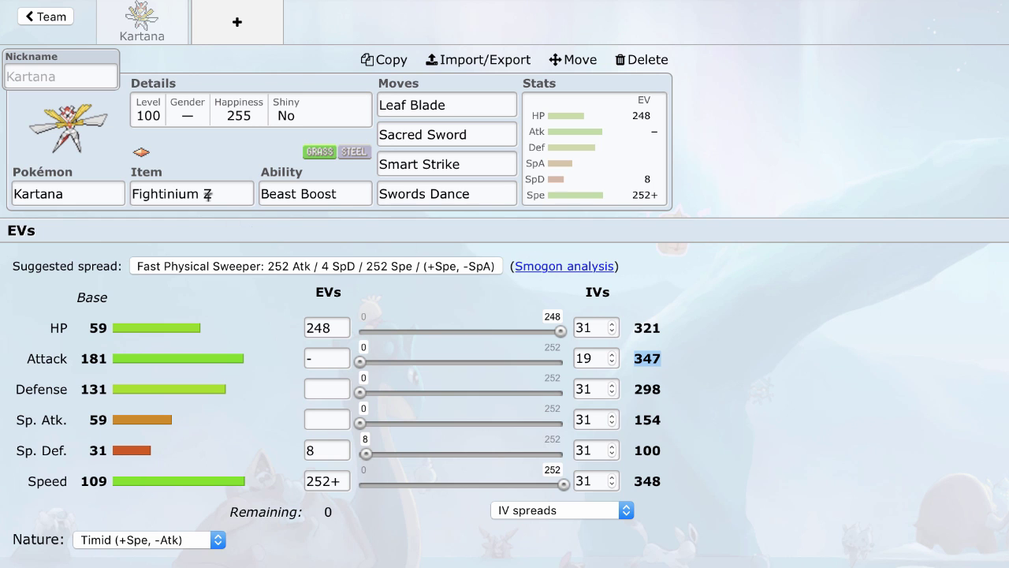
Step: Add Garchomp holding Life Orb with the Rough Skin ability
click(245, 23)
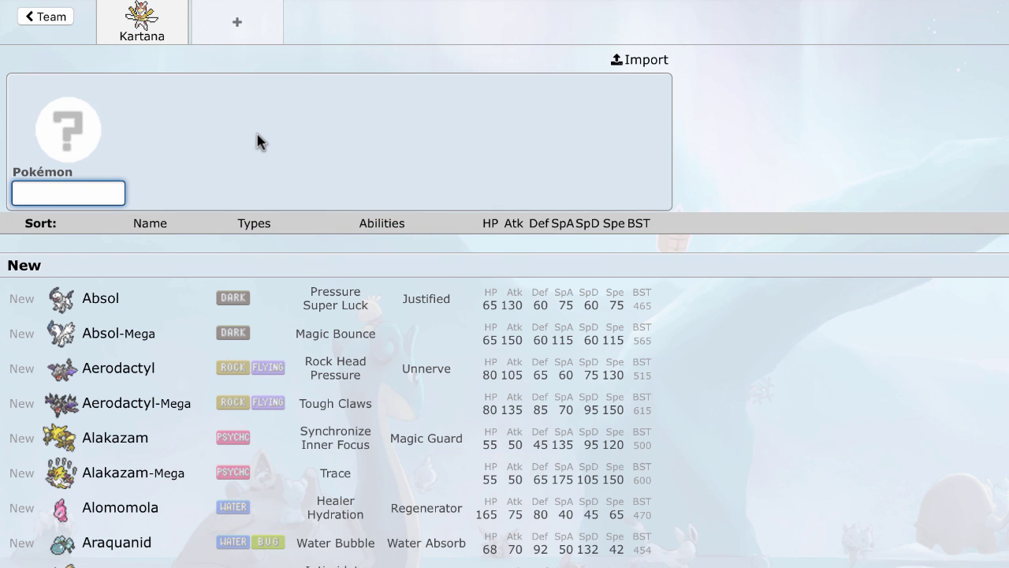
text(garc)
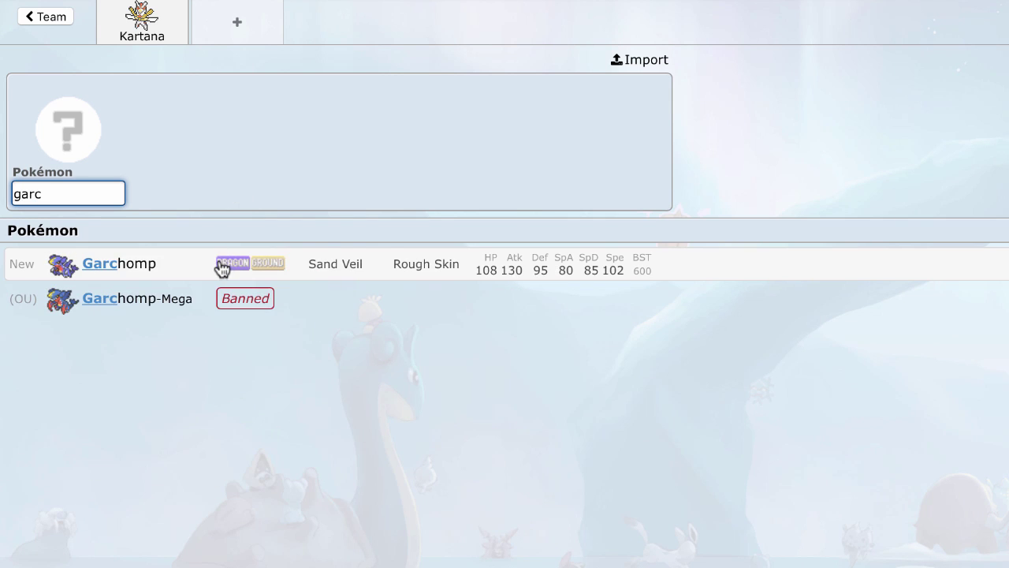
click(221, 266)
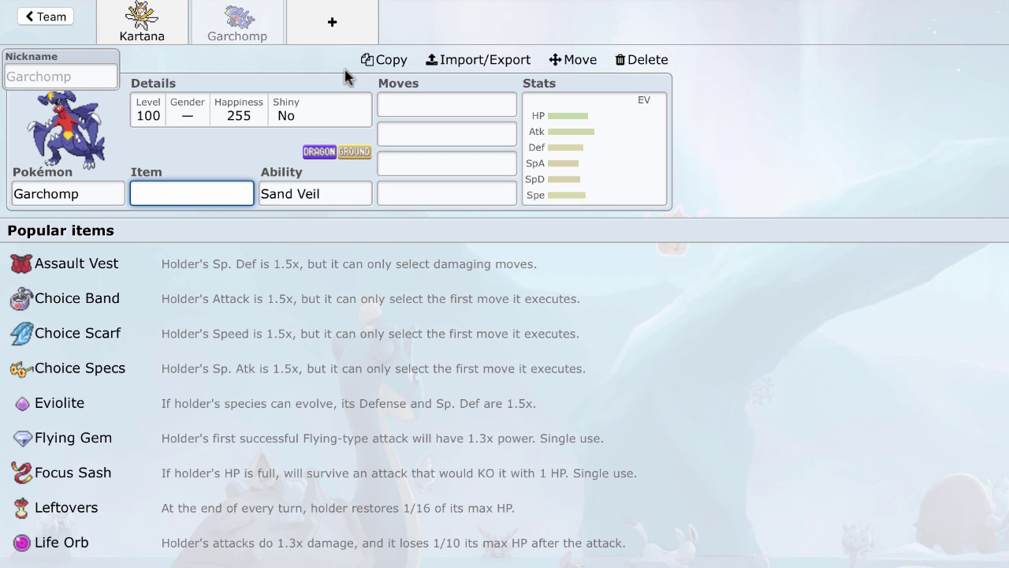
text(life)
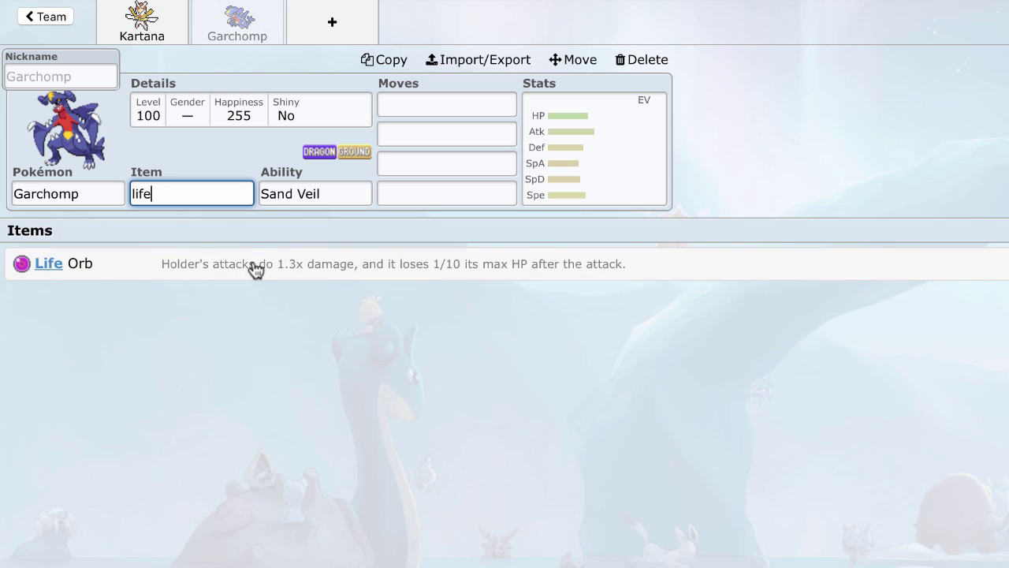
key(Return)
click(254, 383)
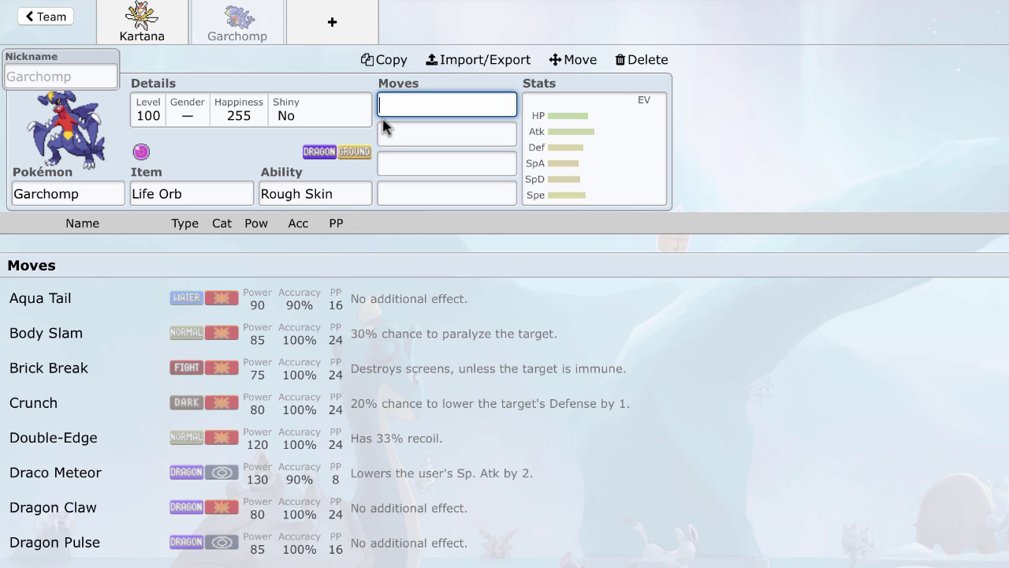
Step: Give Garchomp Earthquake, Dragon Claw, Fire Fang, Swords Dance and a Jolly 252 Atk/4 SpD/252 Spe spread
text(ea)
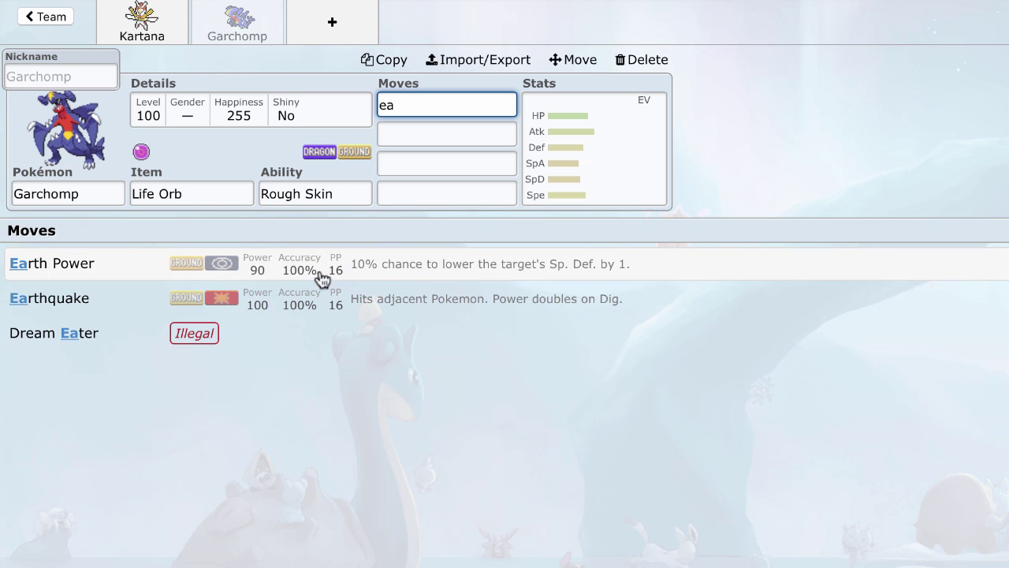
click(327, 300)
text(dragon)
key(Down)
key(Down)
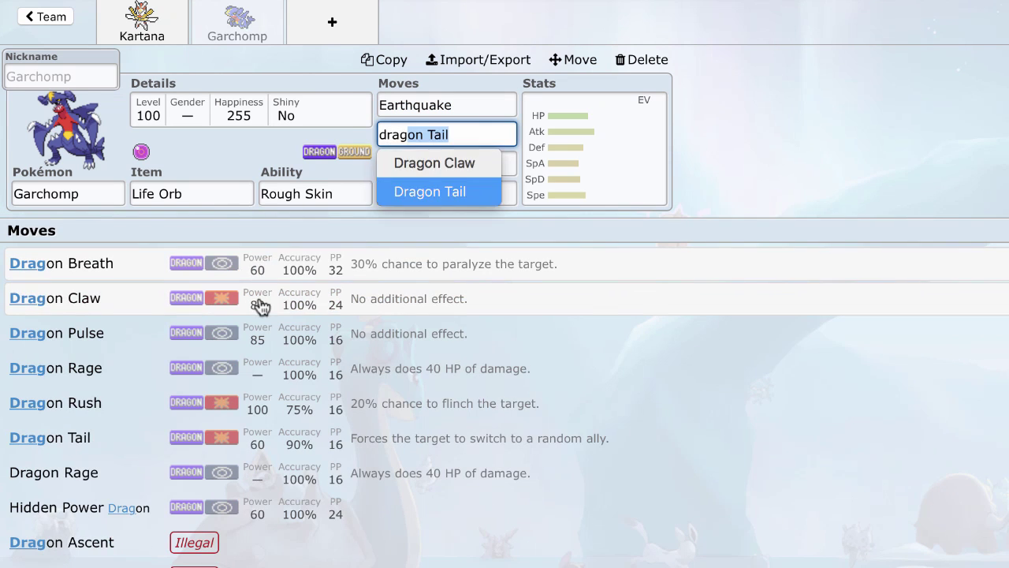
click(289, 300)
text(fire)
click(266, 301)
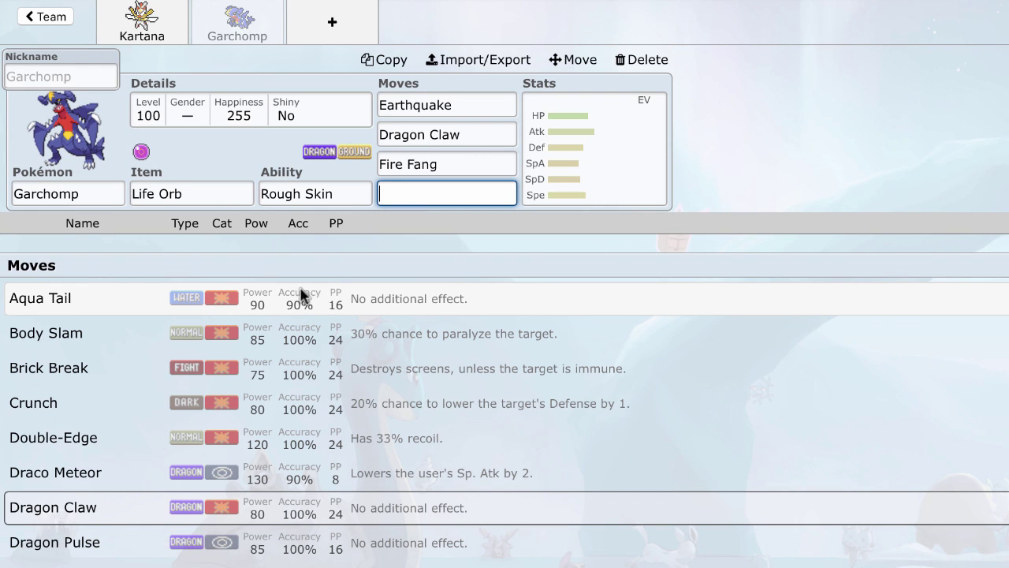
text(swords Dance)
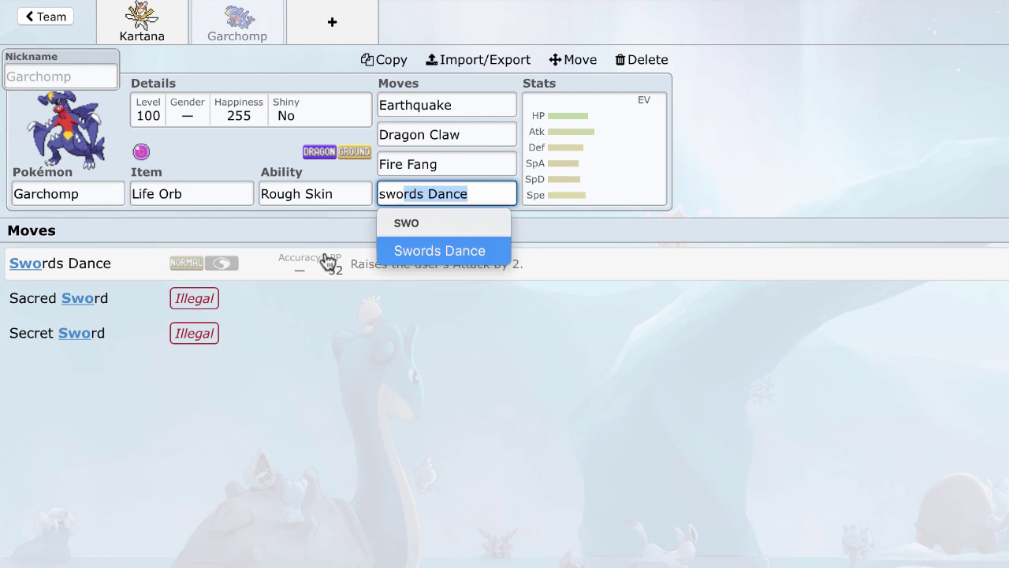
click(327, 263)
click(369, 266)
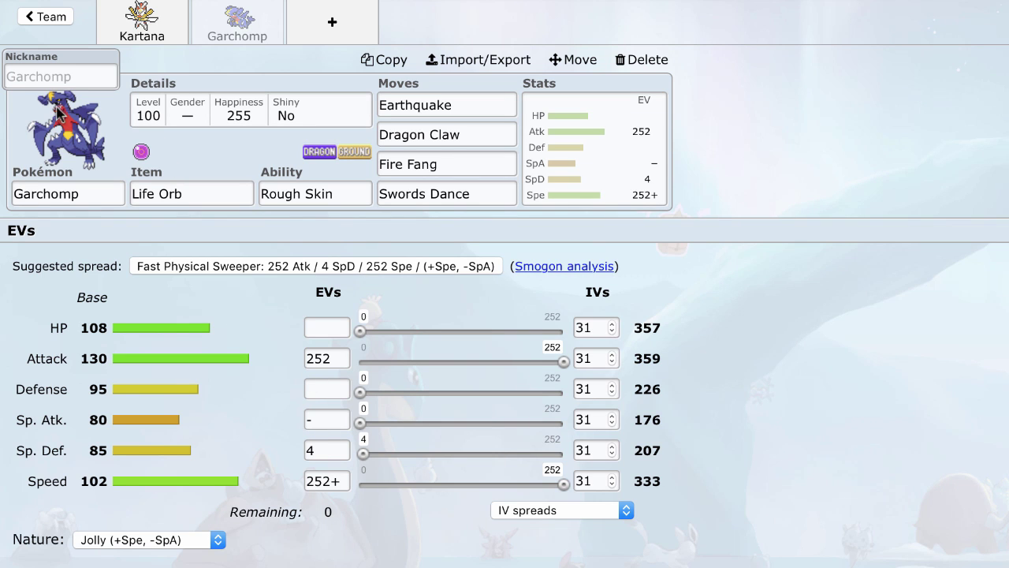
Step: Add Landorus-Therian as the third team member
click(330, 36)
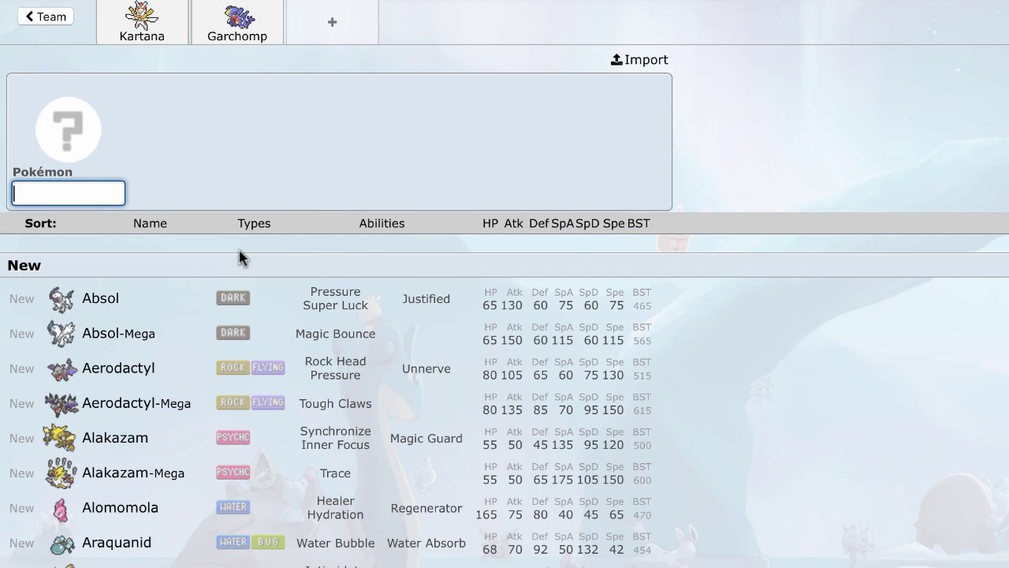
text(lando)
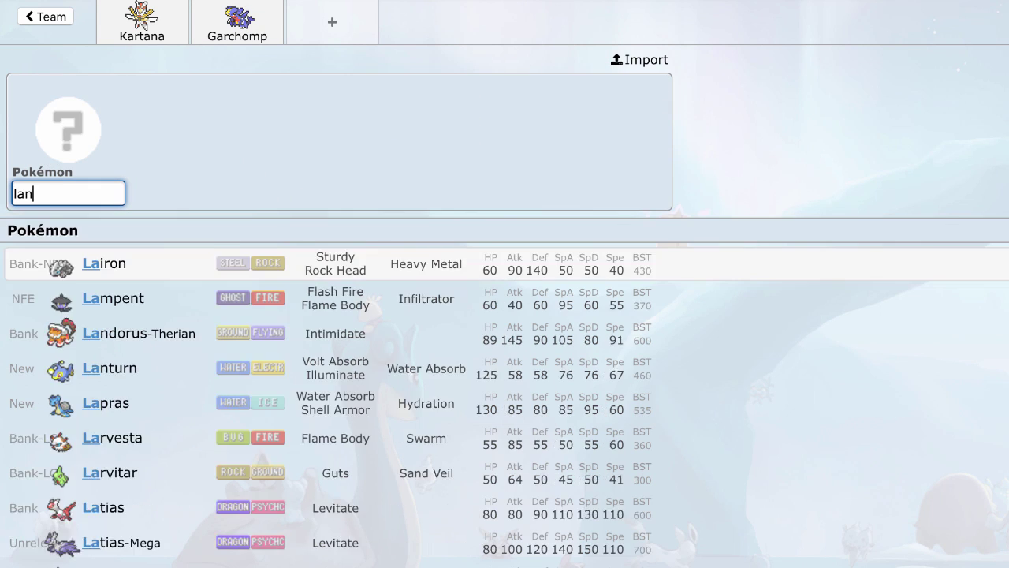
click(201, 264)
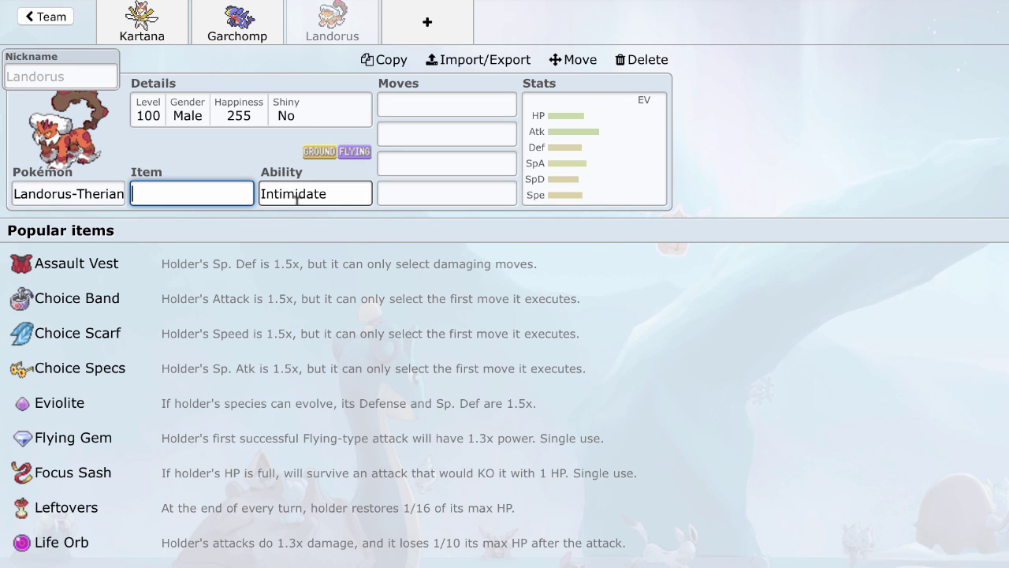
Step: Give Landorus-Therian Stealth Rock, Earthquake and Toxic as its first three moves
click(439, 104)
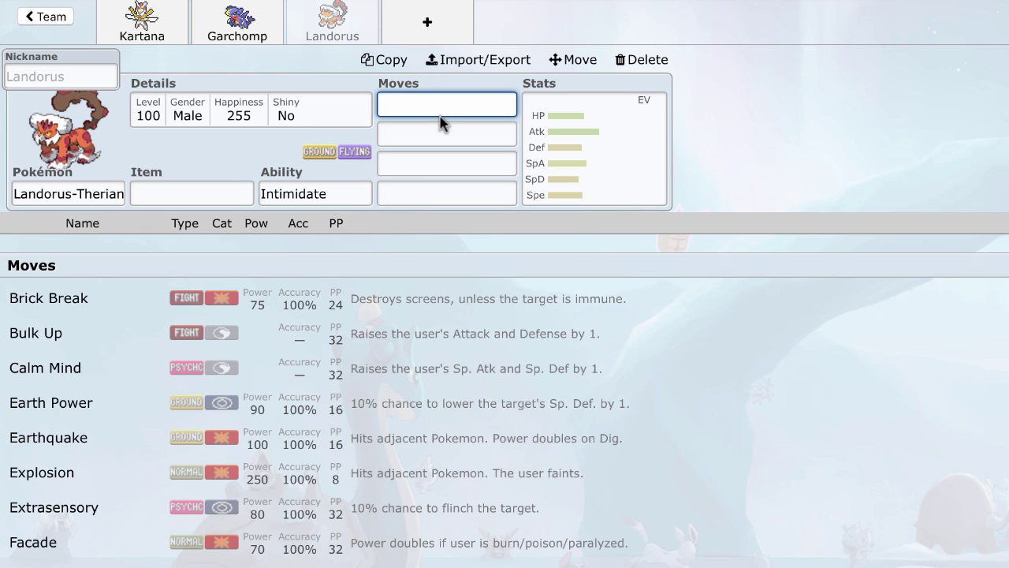
text(stea)
click(405, 275)
text(ear)
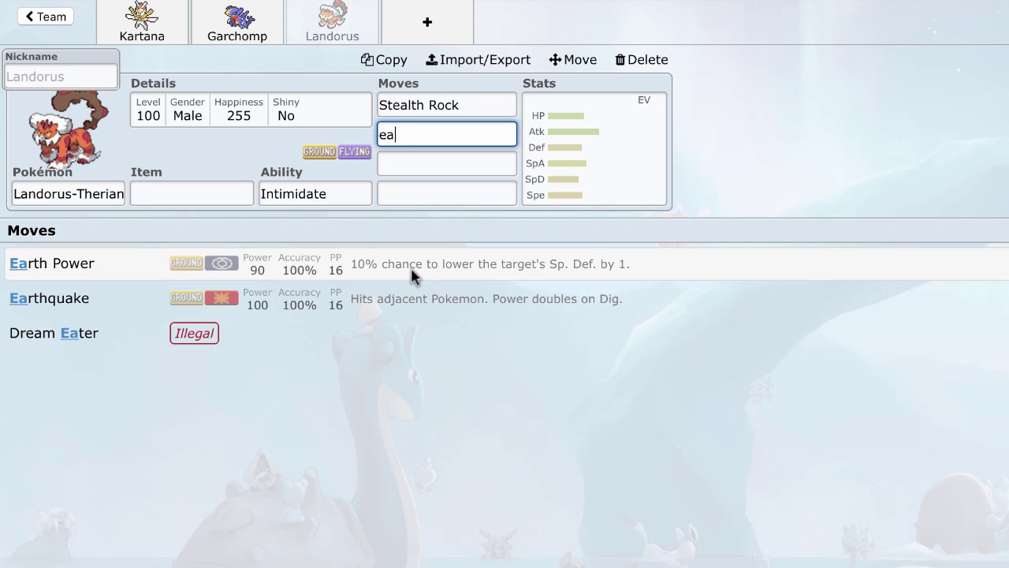
click(337, 312)
text(toxi)
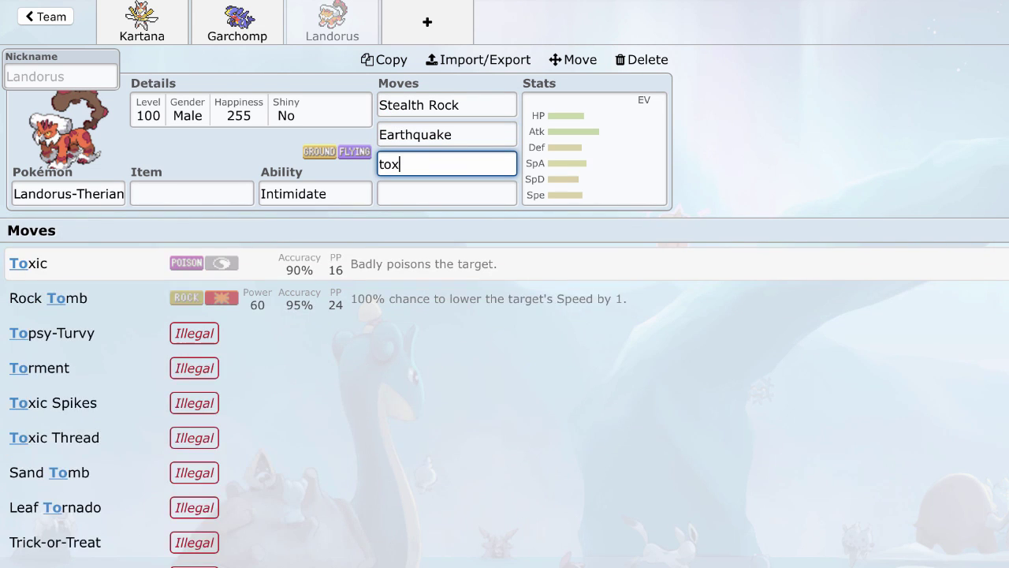
click(367, 261)
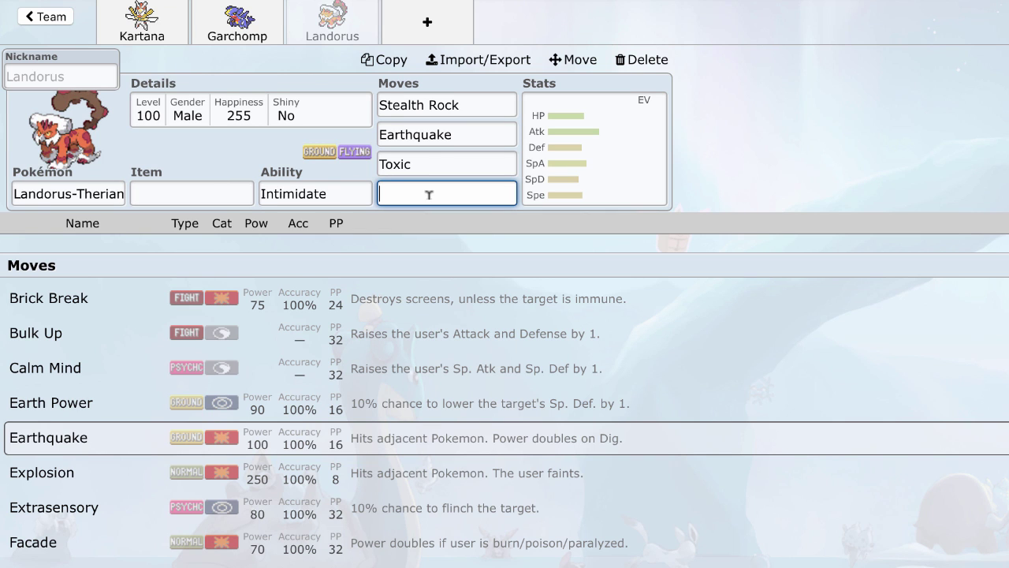
Step: Add U-turn as Landorus's fourth move and equip it with a Rocky Helmet
text(u-turn)
click(406, 270)
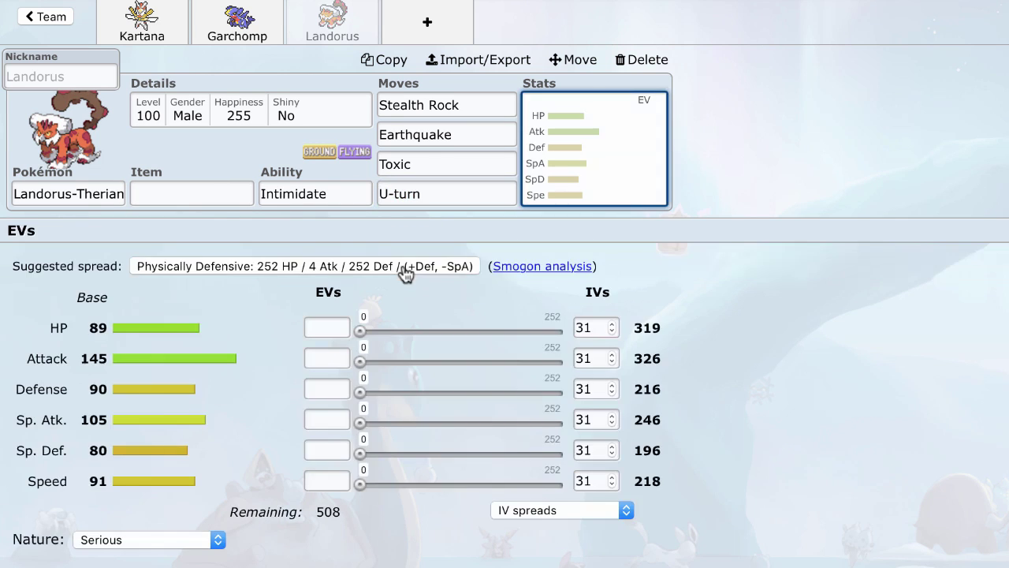
click(227, 200)
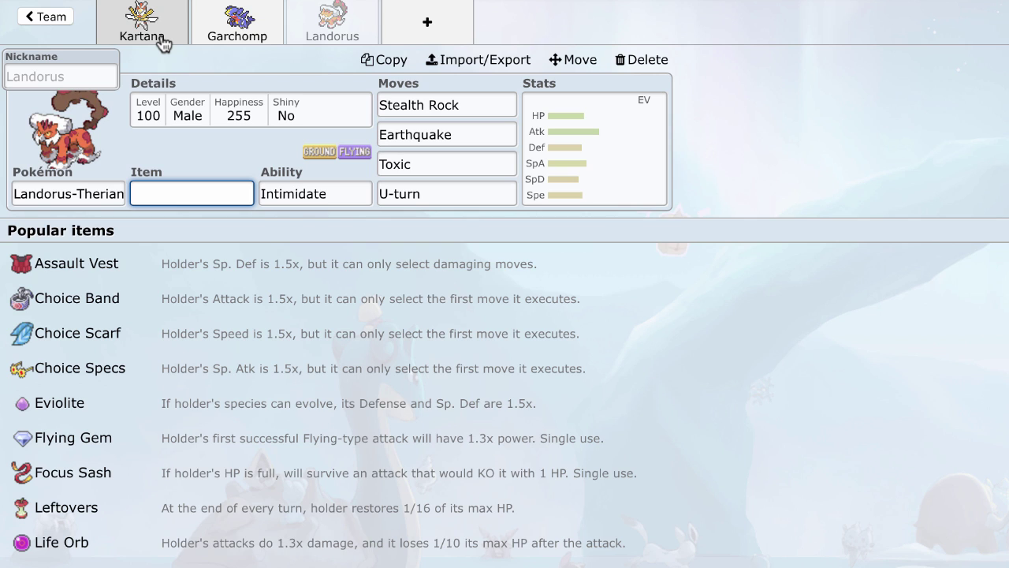
text(rocky Helmet)
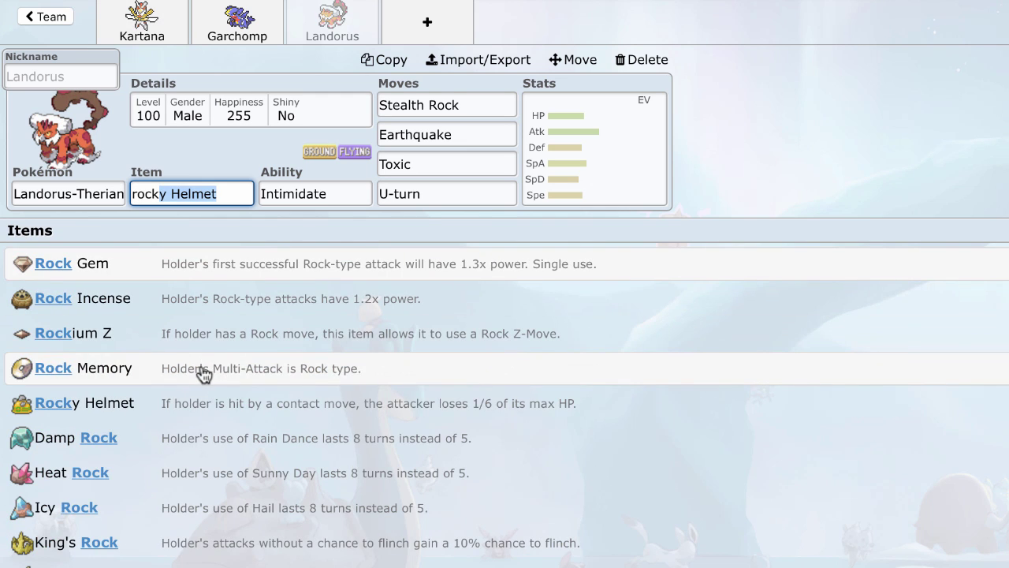
click(220, 406)
Step: Enter Landorus's EVs: 248 HP, 216 Defense, 28 Sp. Def and 16 Speed
click(563, 168)
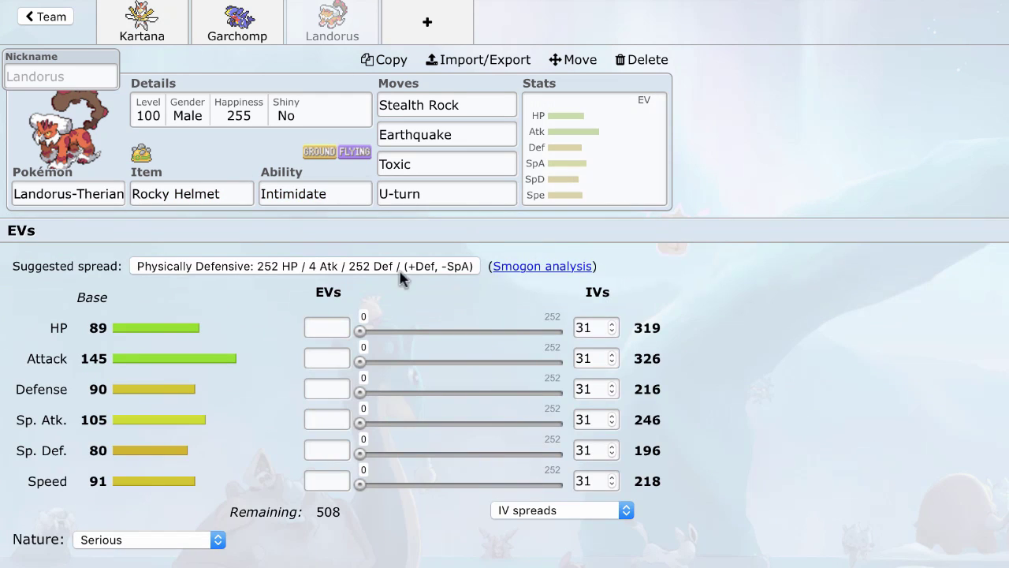
click(331, 326)
text(248)
click(326, 450)
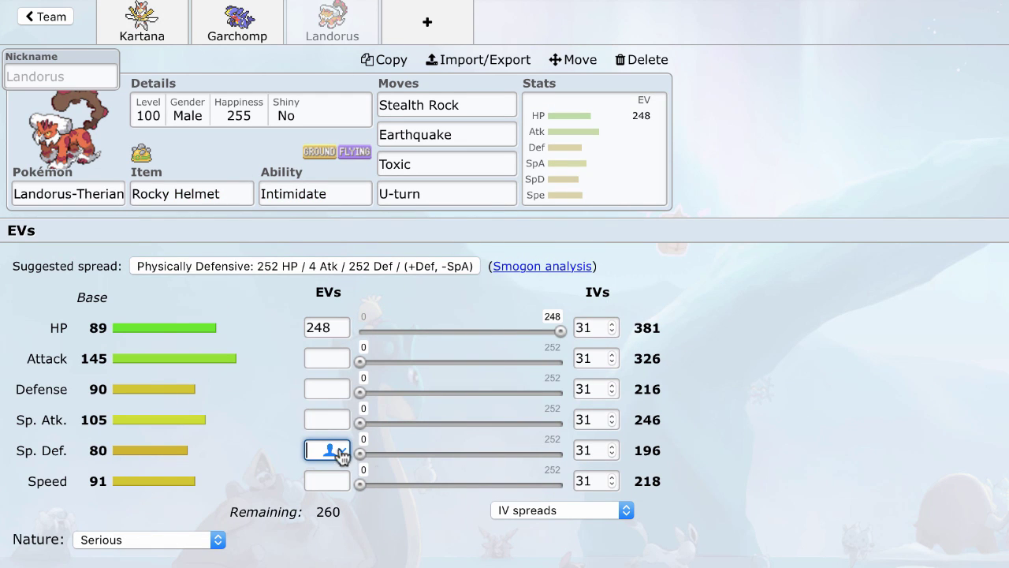
text(28)
click(270, 421)
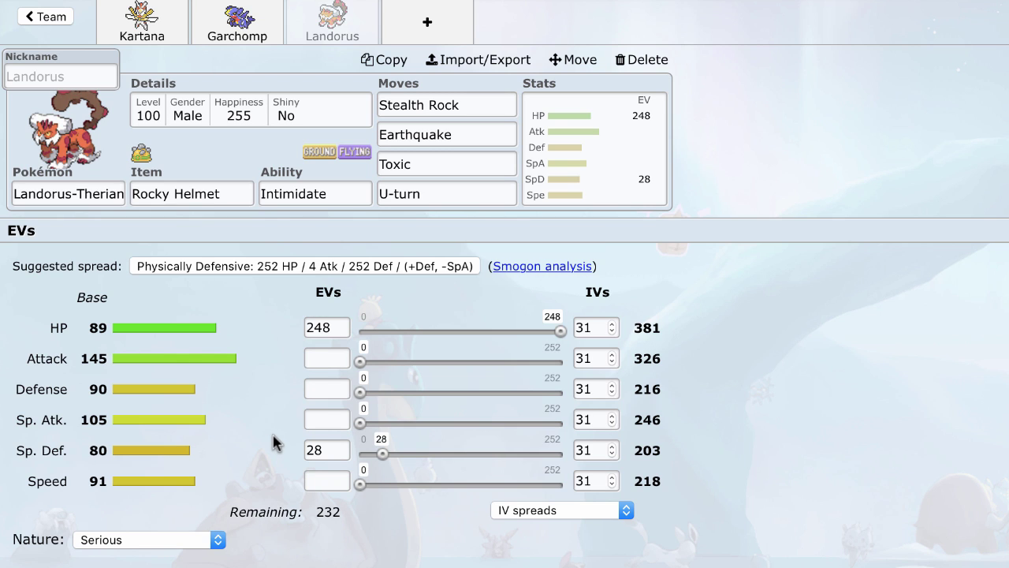
click(314, 388)
text(216)
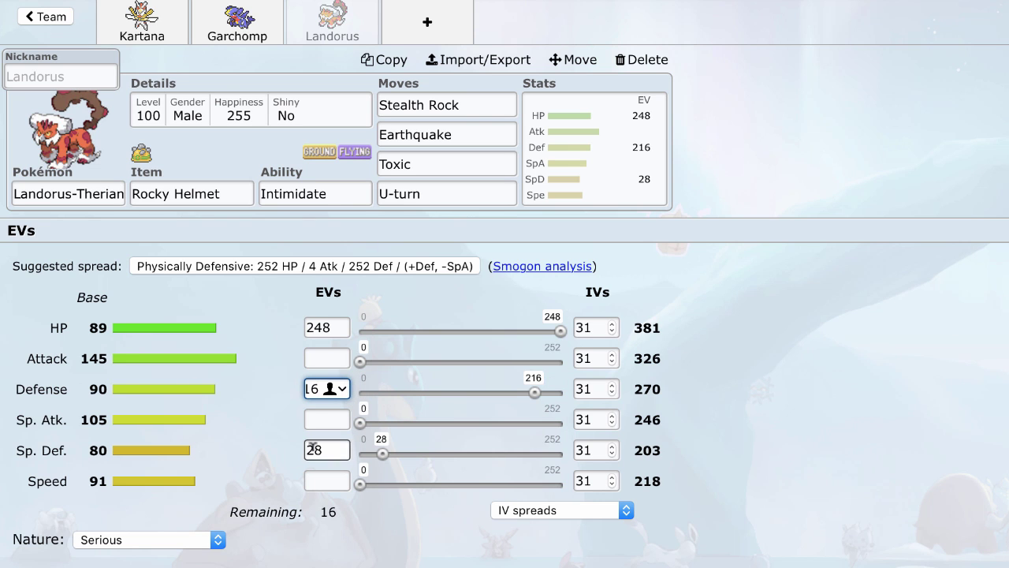
click(326, 480)
text(16)
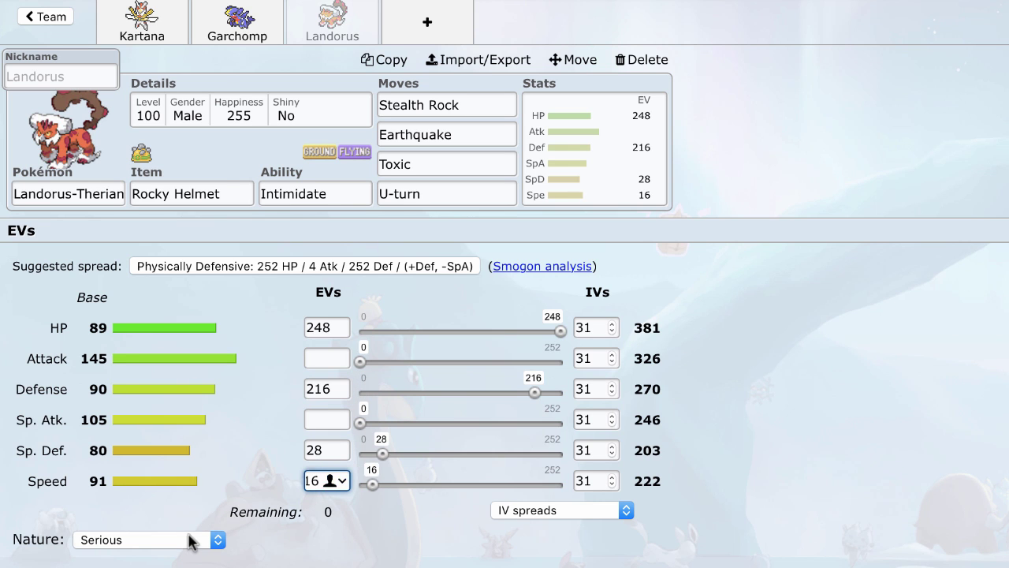
Step: Set Landorus's nature to Impish and open a new empty team slot
click(192, 541)
key(i)
key(Return)
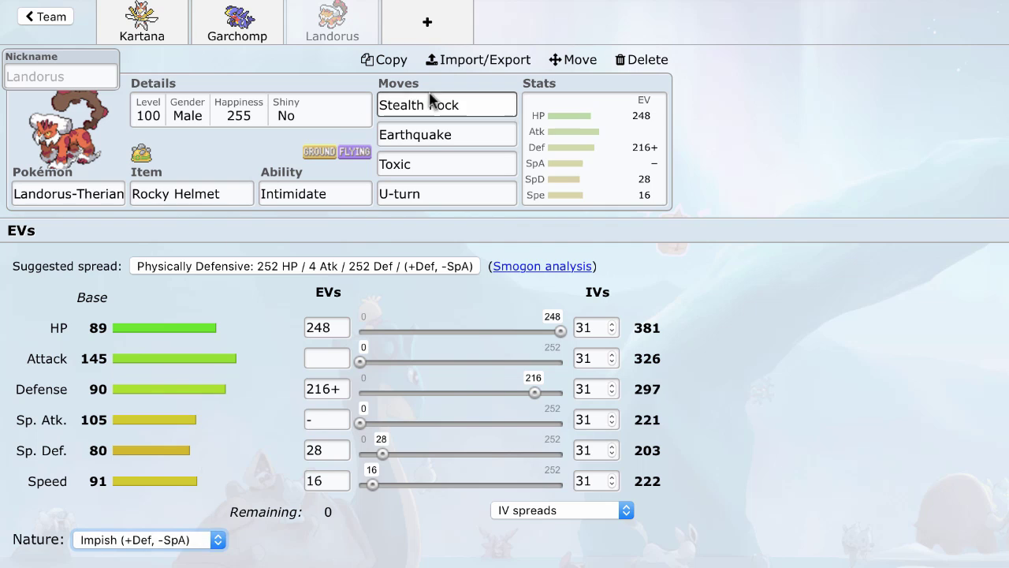
click(444, 30)
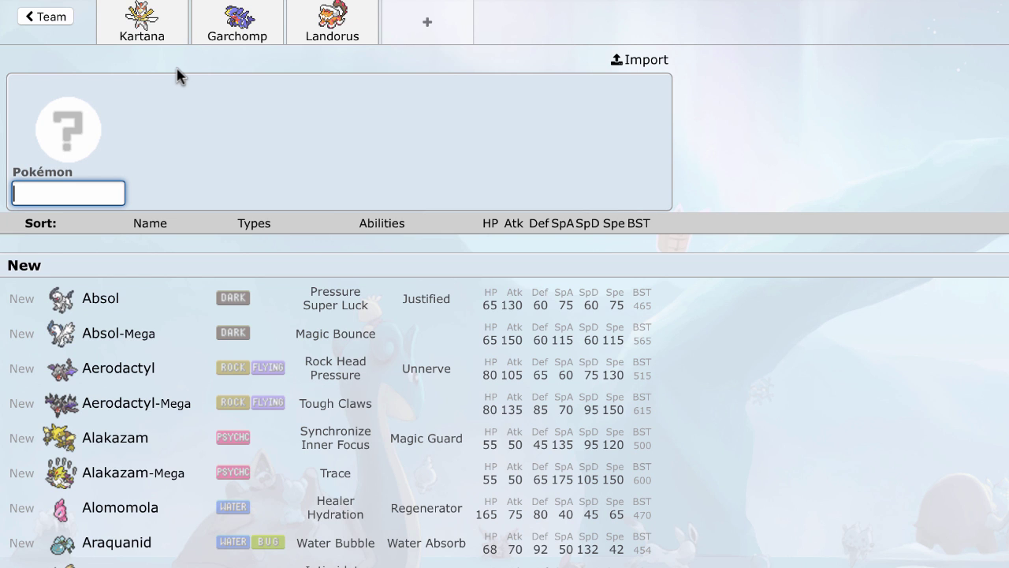
Step: Switch back to Kartana and view its Timid 248 HP/8 SpD/252 Spe spread
click(163, 45)
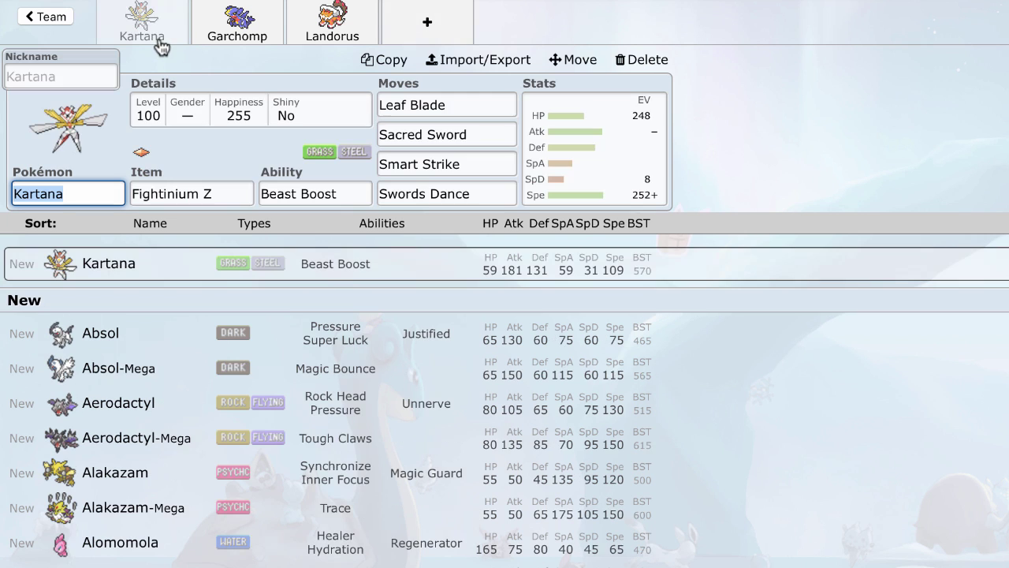
click(522, 158)
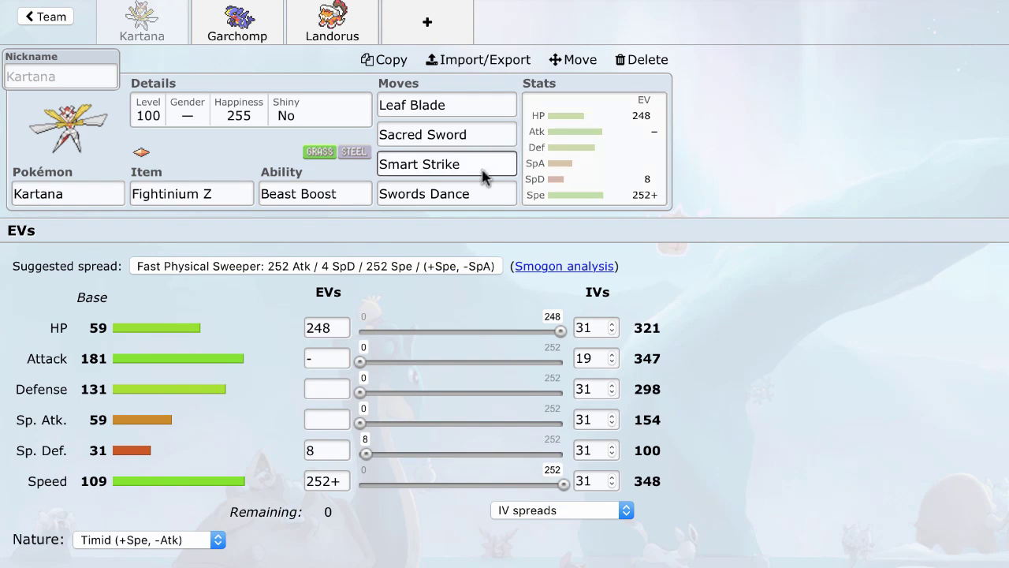
Step: Add Alakazam-Mega with the Magic Guard ability
click(436, 20)
text(alaka)
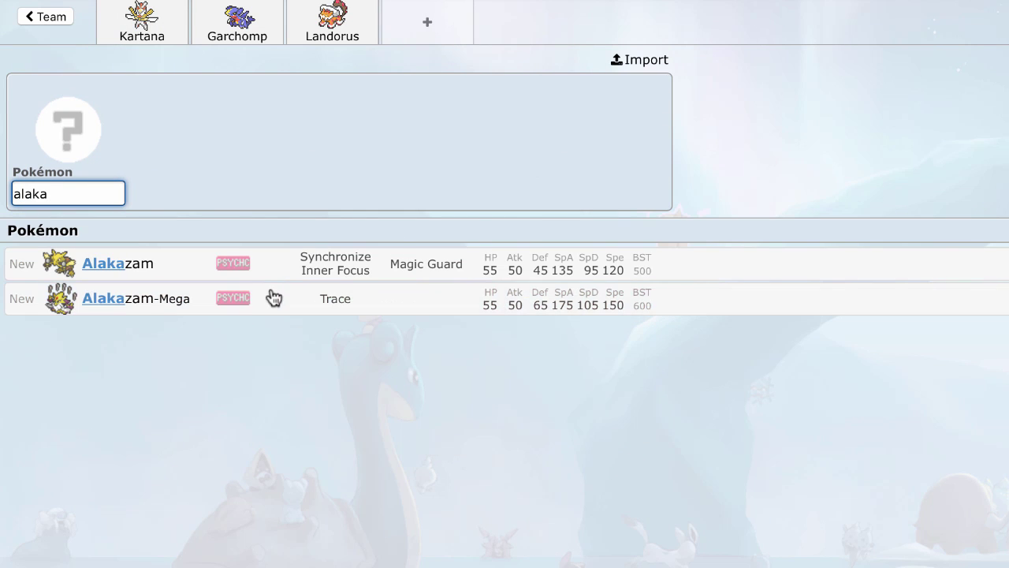
click(271, 295)
click(227, 438)
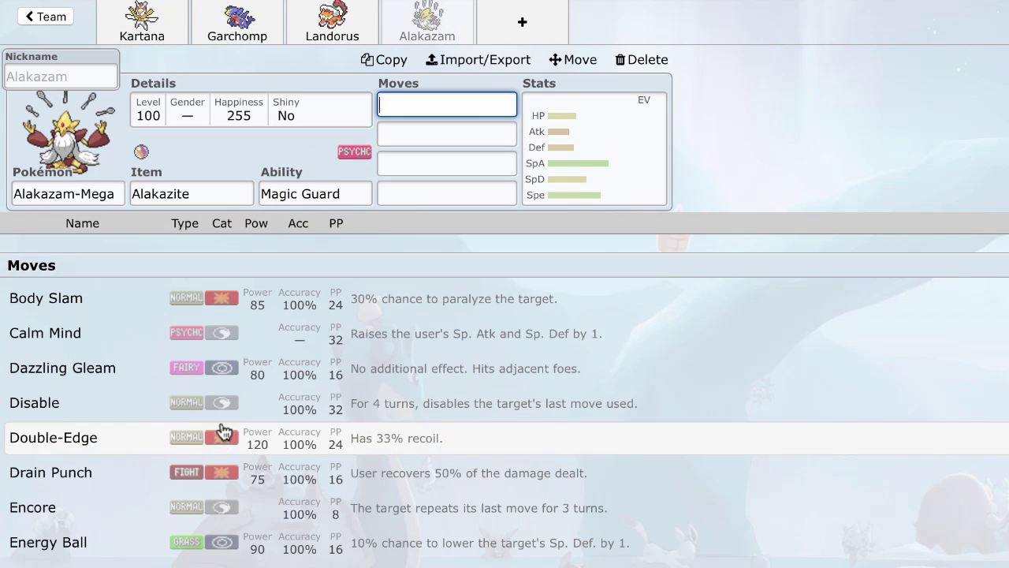
Step: Give Alakazam Psychic, Focus Blast, Shadow Ball, Calm Mind and a Timid 252 SpA/252 Spe spread
text(psychic)
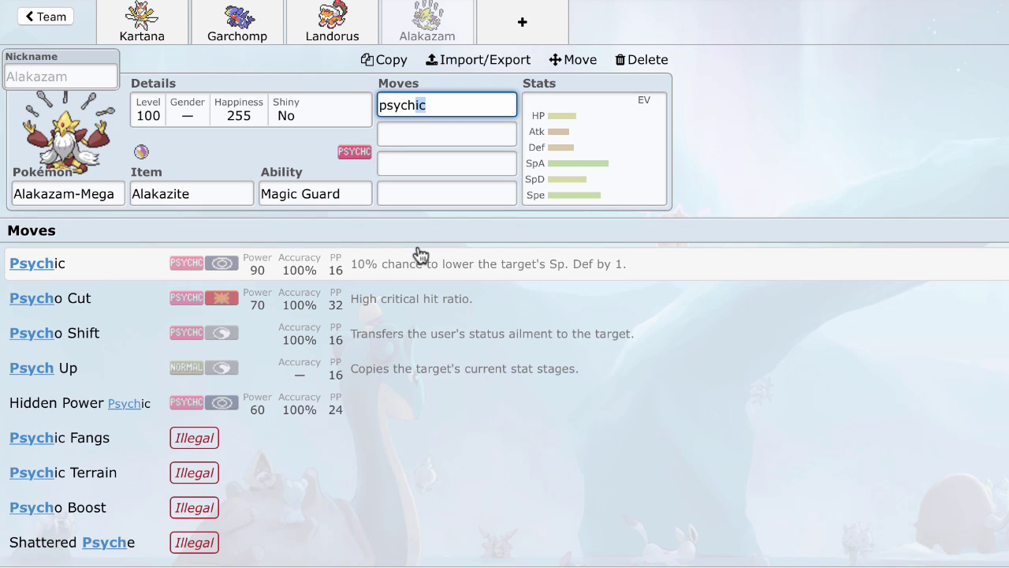
click(421, 257)
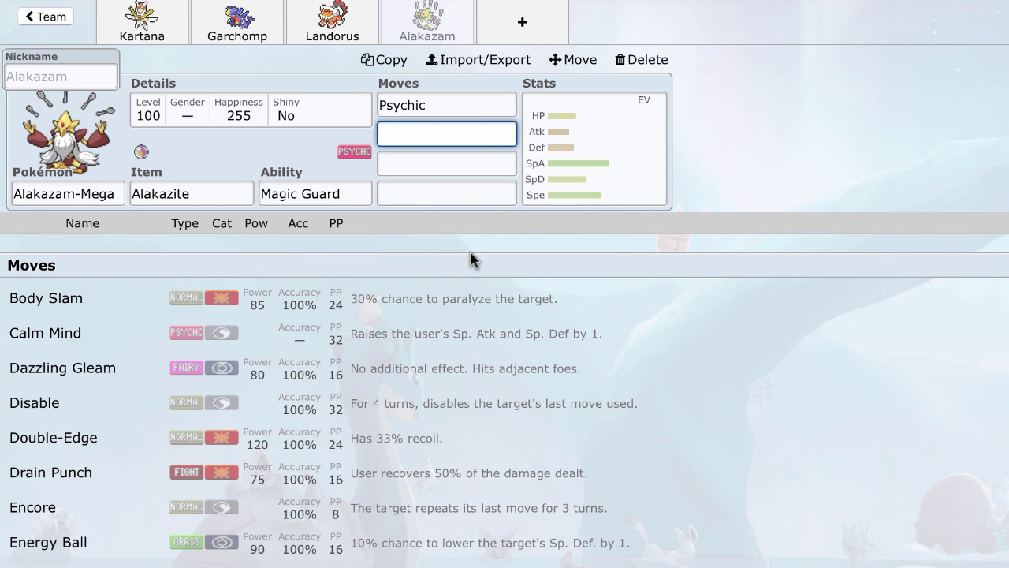
text(focus Blast)
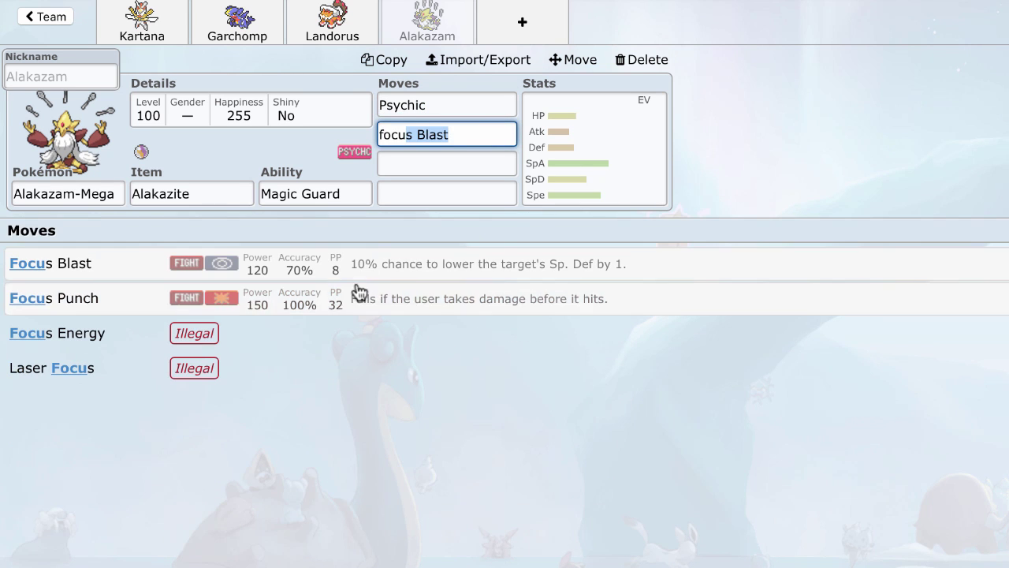
click(410, 268)
text(shado)
click(284, 261)
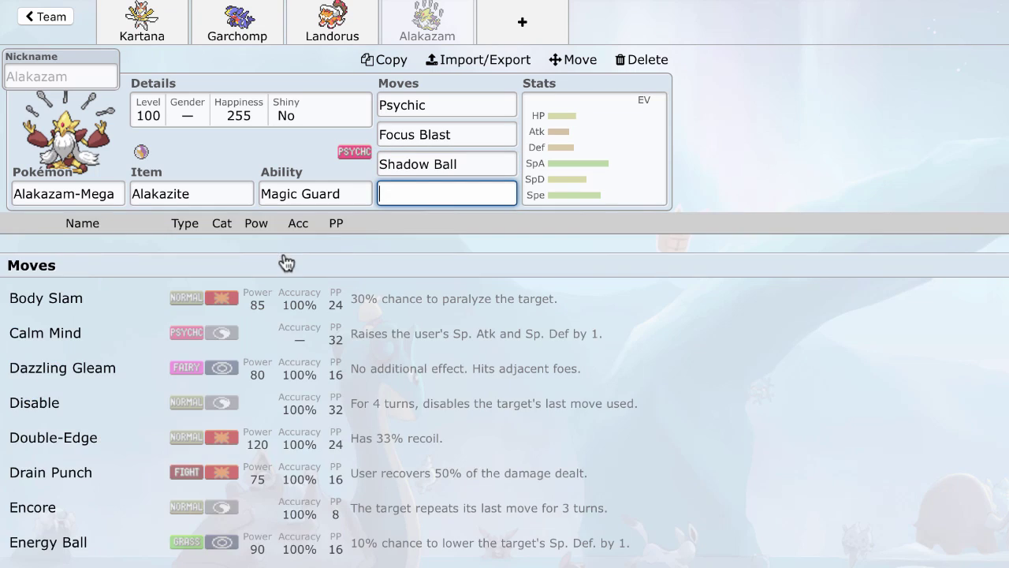
text(calm)
click(286, 262)
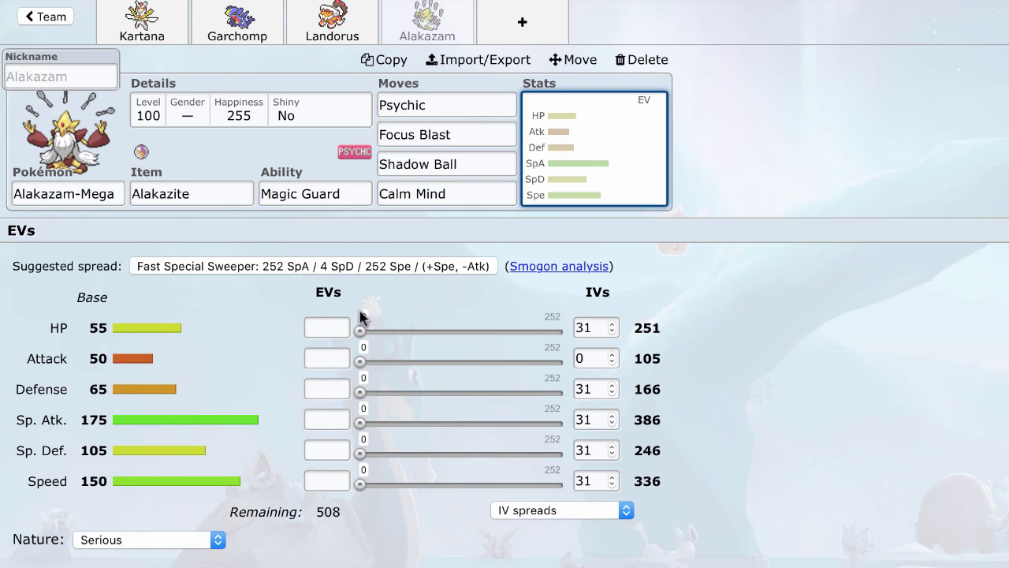
click(329, 268)
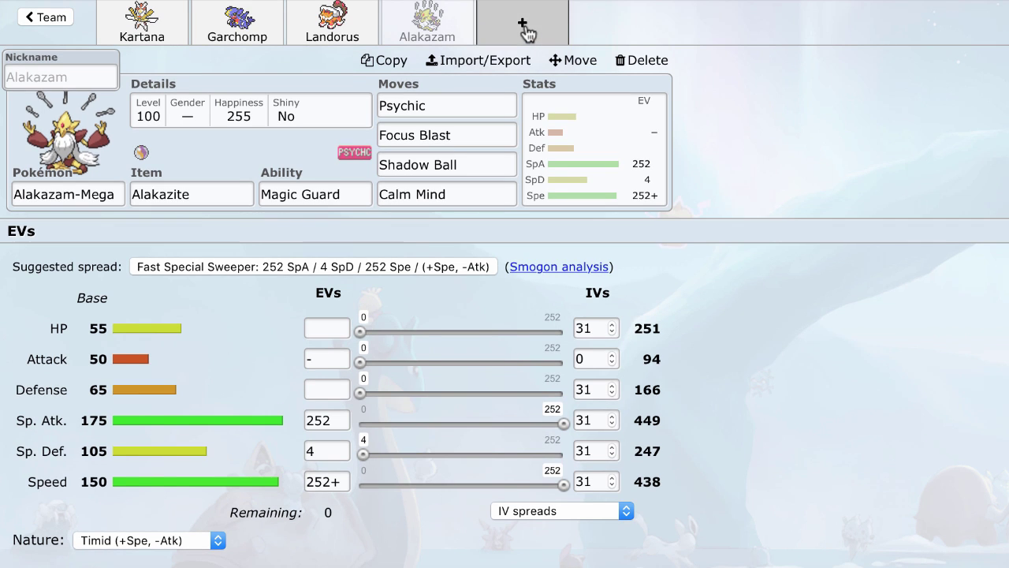
click(523, 25)
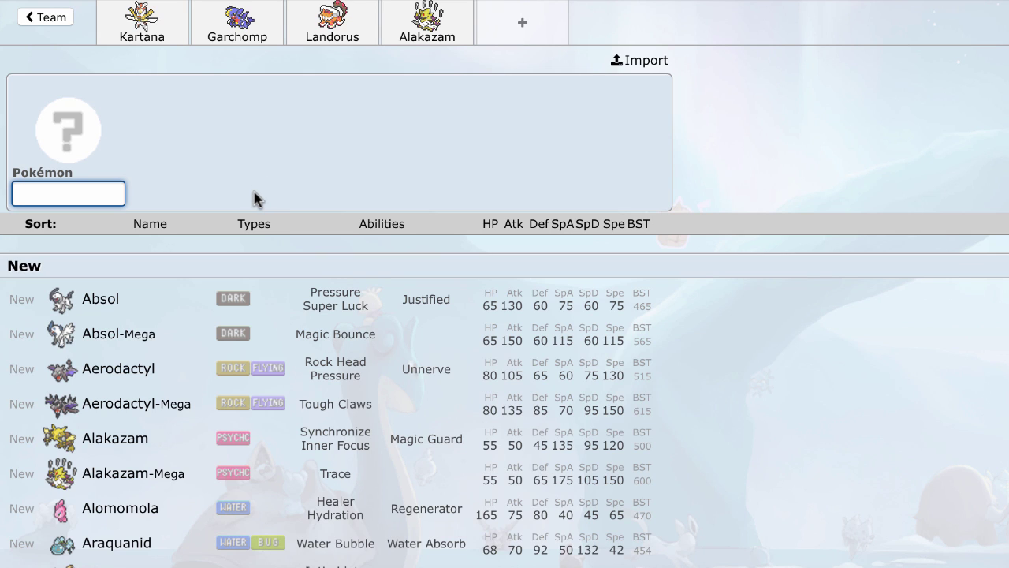
Step: Add Greninja-Ash holding Choice Specs
text(gren)
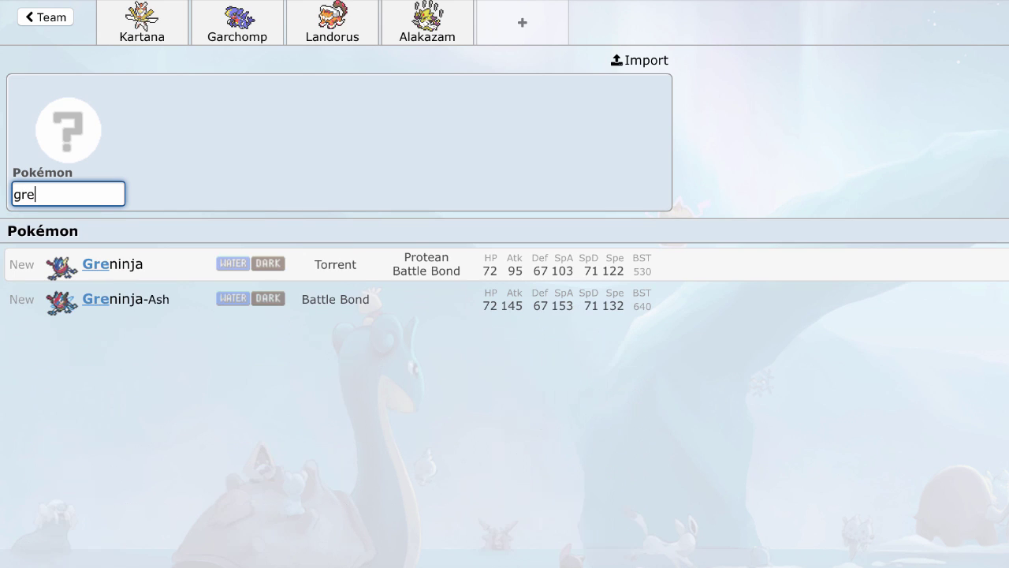
click(266, 303)
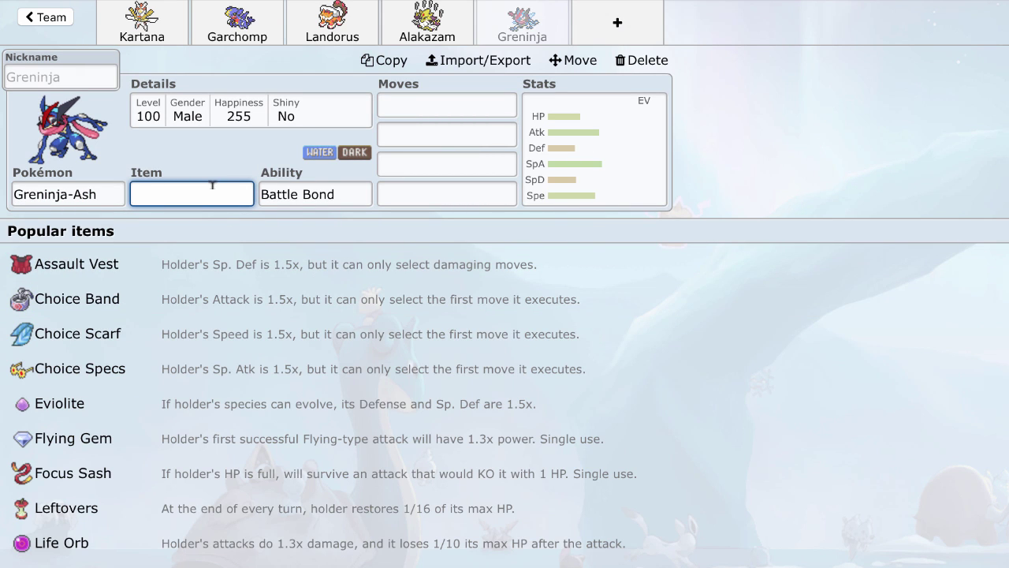
text(specs)
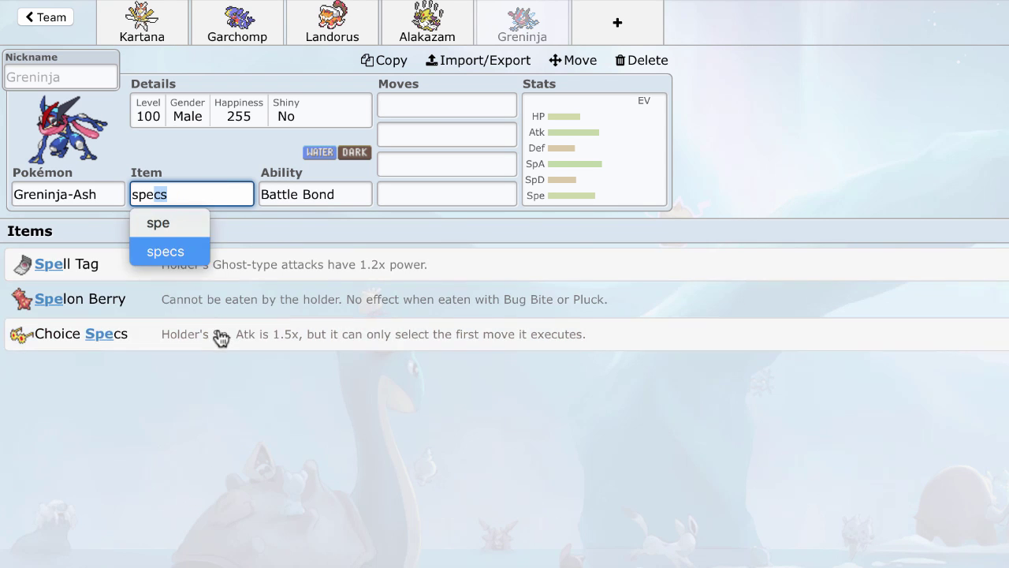
click(218, 335)
Step: Set Water Shuriken as Greninja's fourth move
click(392, 158)
text(water)
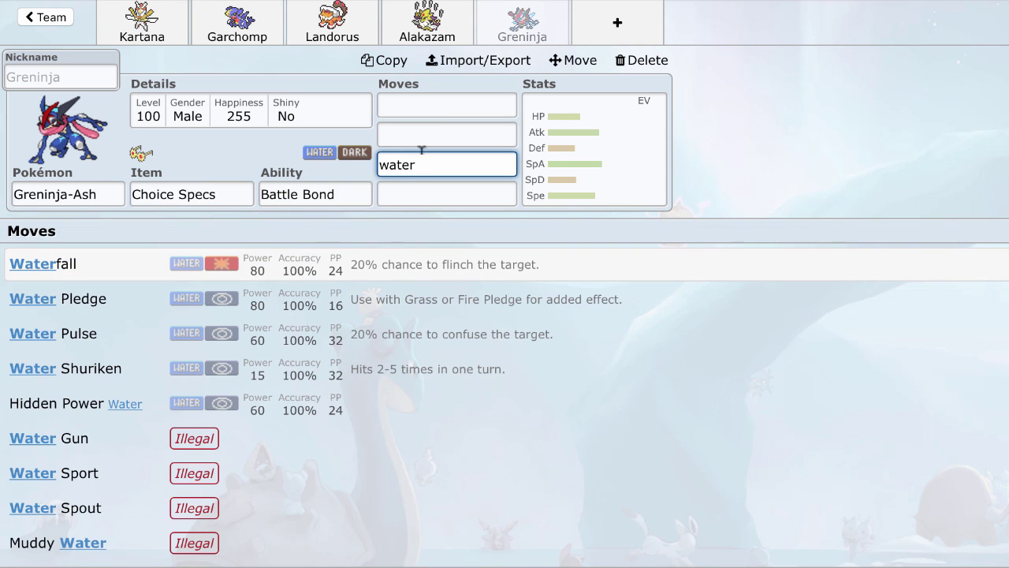
key(BackSpace)
key(BackSpace)
key(BackSpace)
key(BackSpace)
key(BackSpace)
click(455, 191)
text(water)
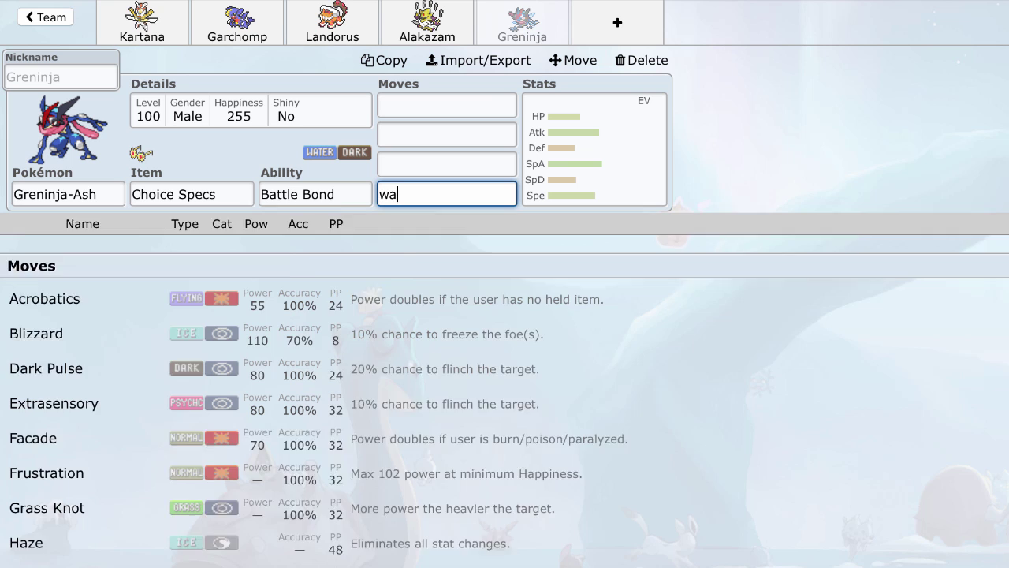
click(359, 370)
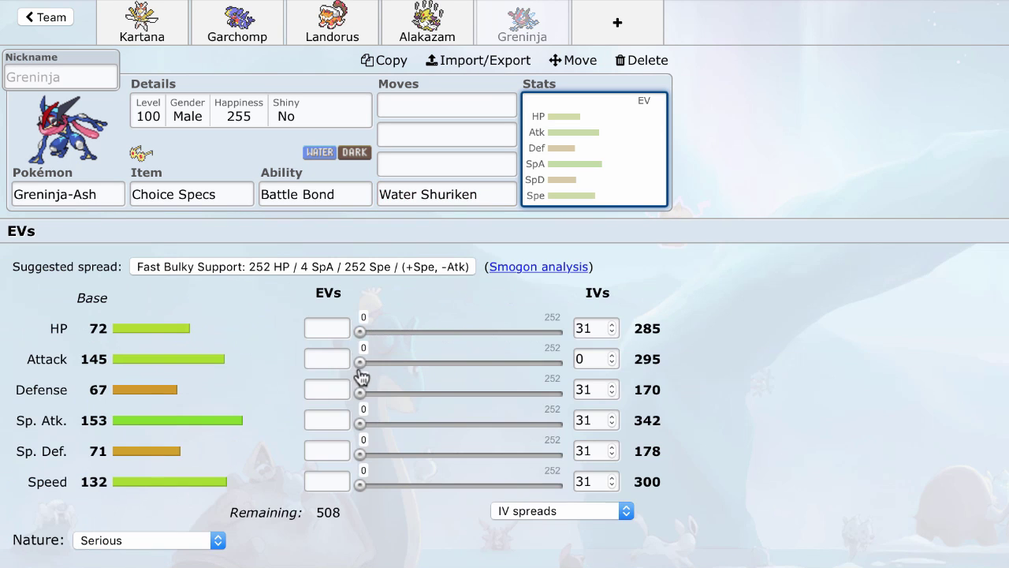
Step: Fill Greninja's first three moves with Hydro Pump, Dark Pulse and U-turn
click(428, 101)
text(hyd)
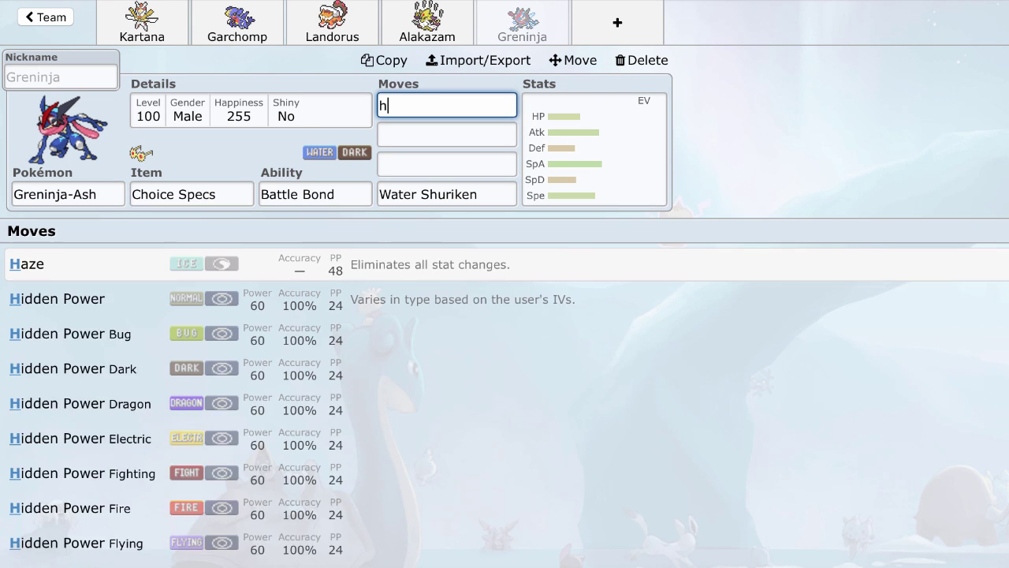
click(468, 301)
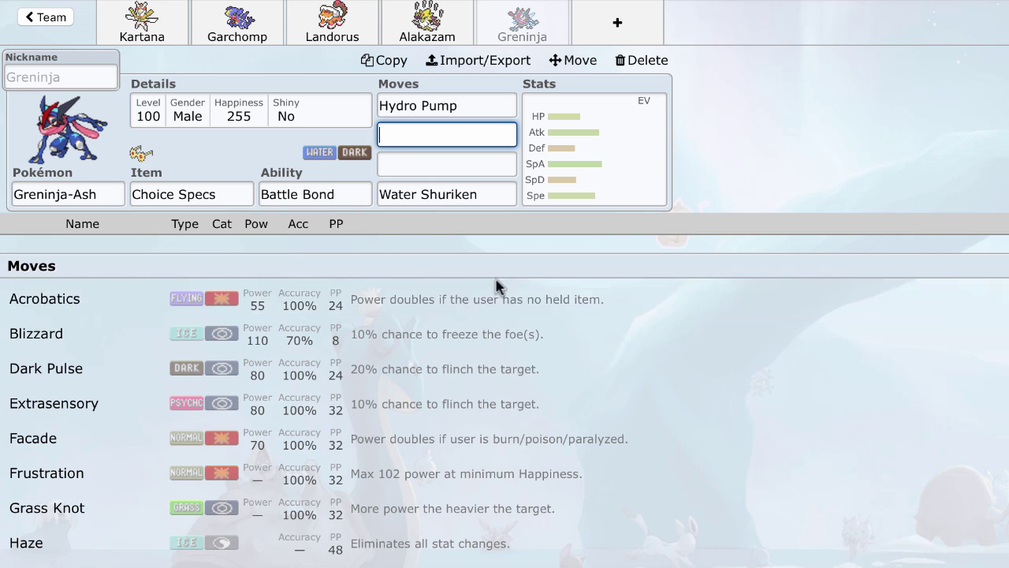
text(cdark)
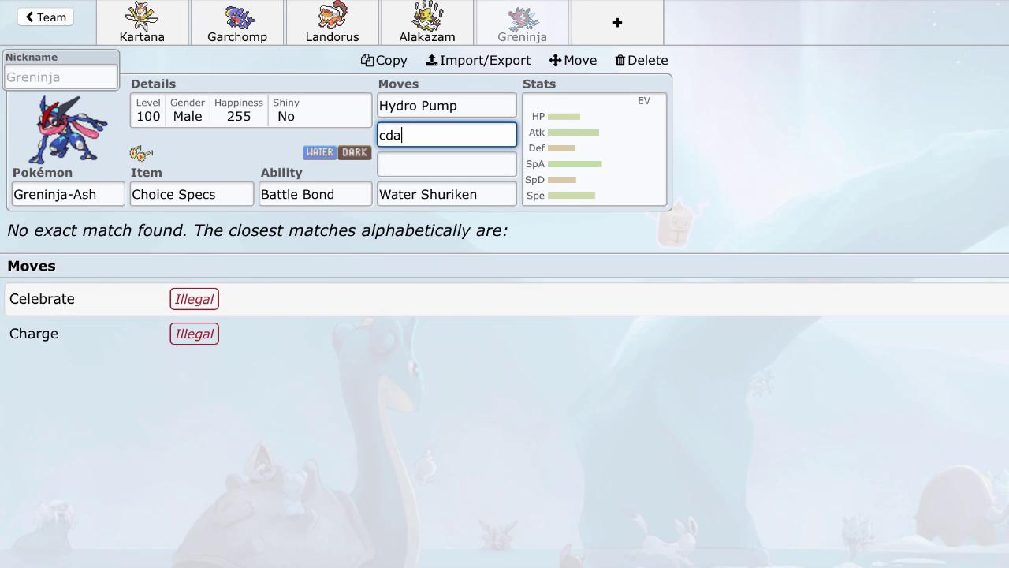
key(BackSpace)
key(BackSpace)
key(BackSpace)
text(dark)
click(418, 262)
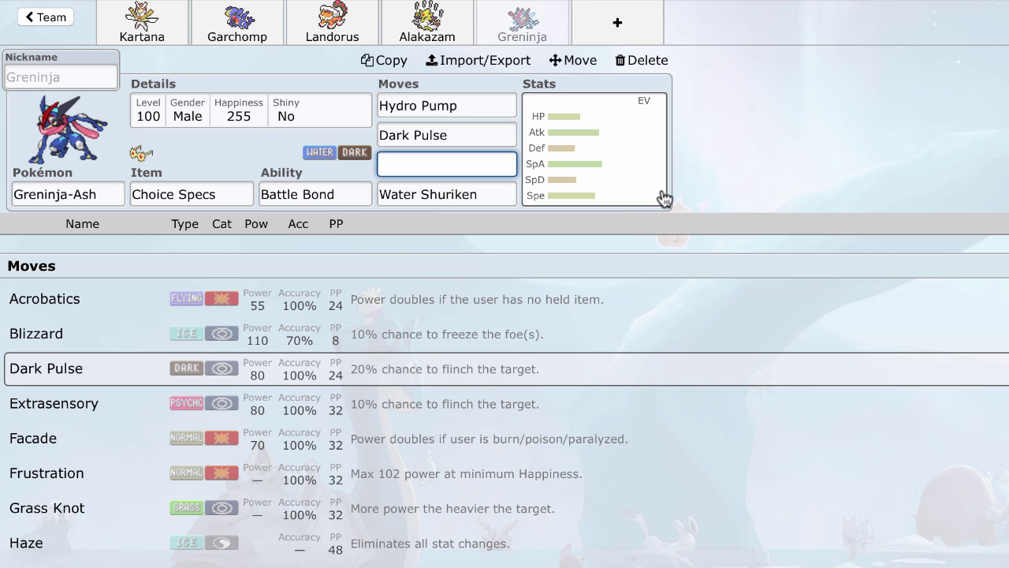
text(u-turn)
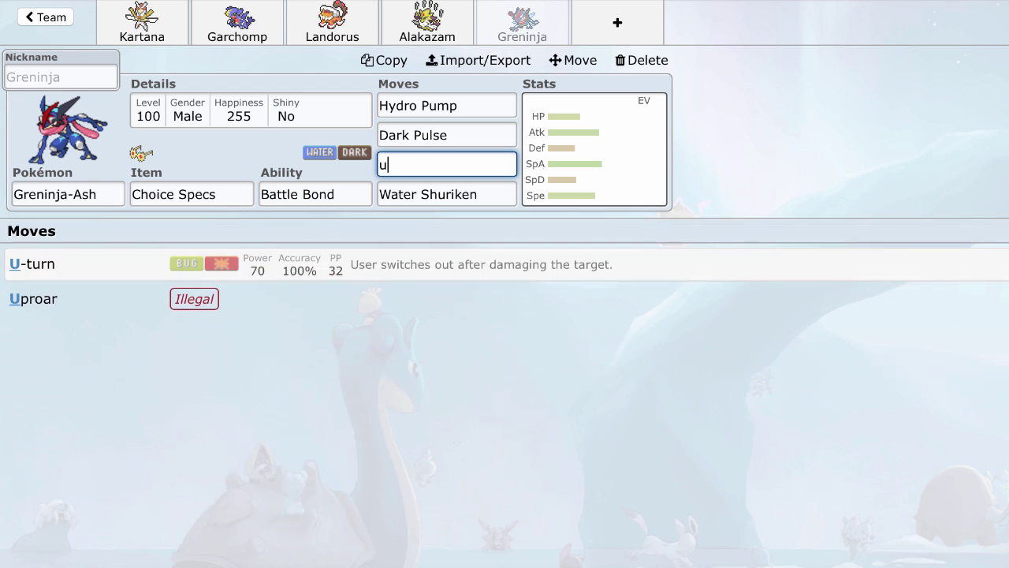
click(442, 272)
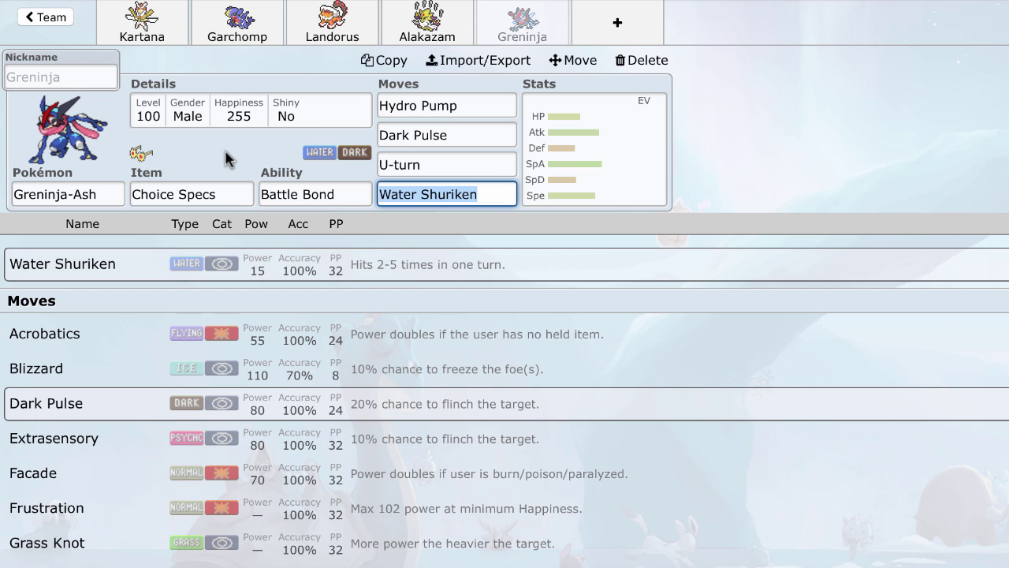
Step: Apply the Timid 252 SpA/252 Spe spread and move the spare 4 EVs from Sp. Def to Attack
click(600, 162)
click(396, 272)
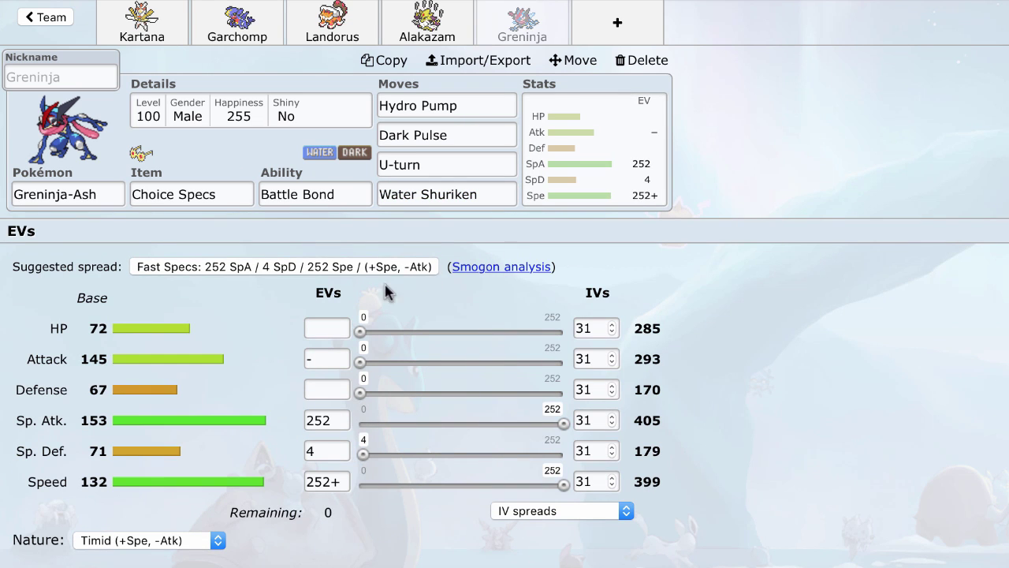
click(318, 361)
text(4)
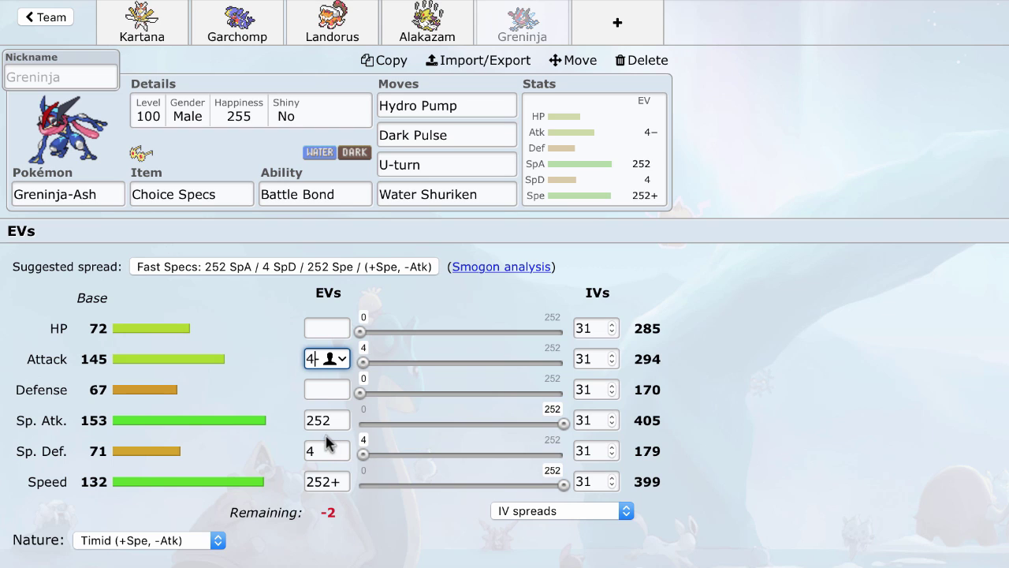
click(331, 444)
key(BackSpace)
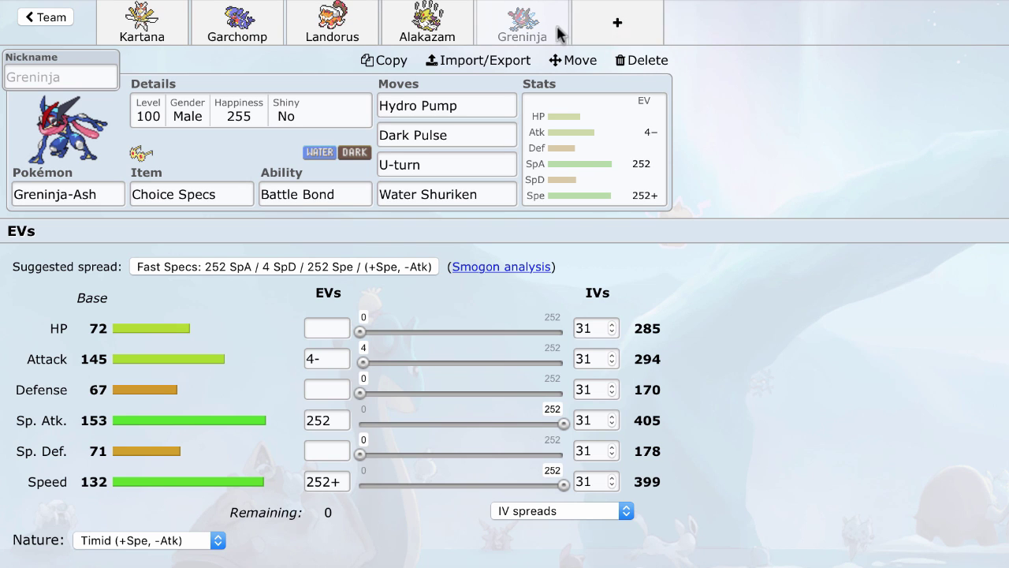
Step: Add a new empty sixth Pokémon slot from the + tab
click(618, 26)
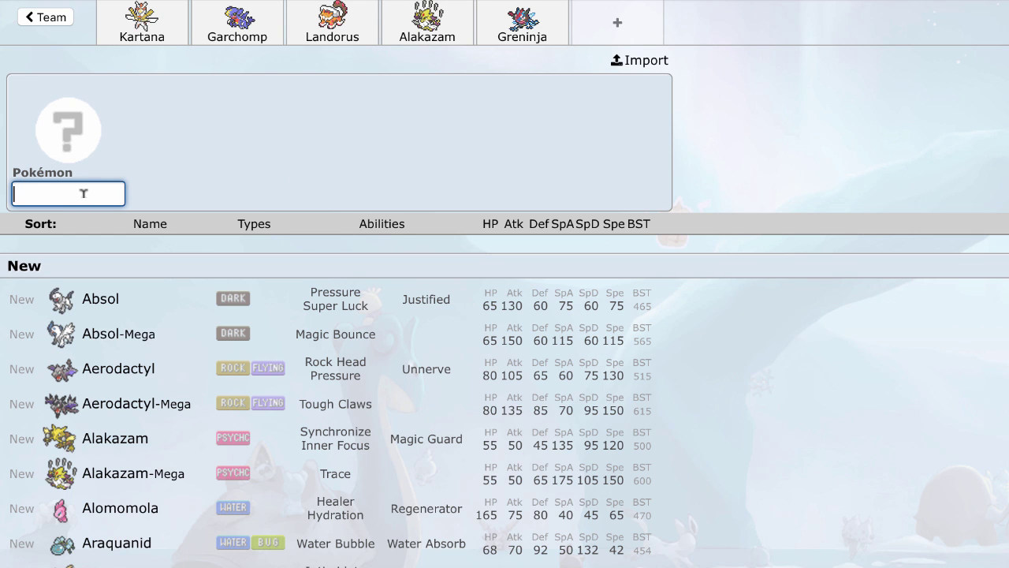
Step: Add Magearna with Fleur Cannon as its first move and an Assault Vest
text(magea)
click(175, 274)
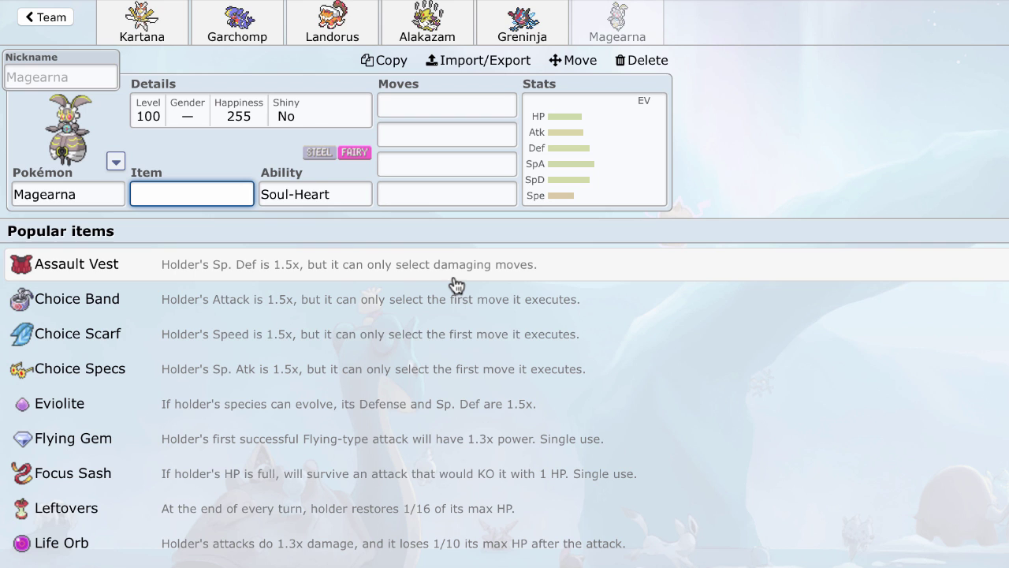
click(446, 101)
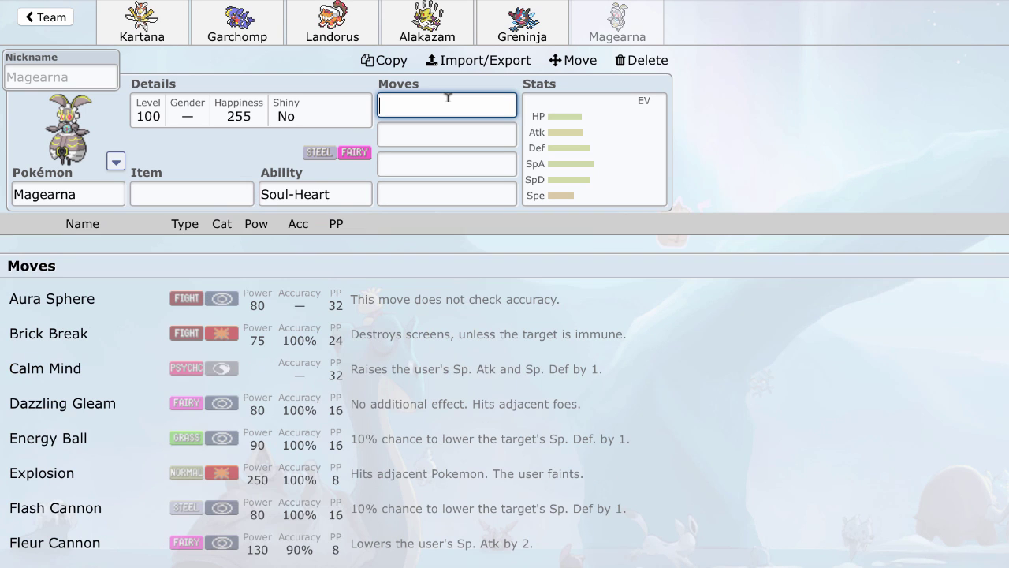
text(flea)
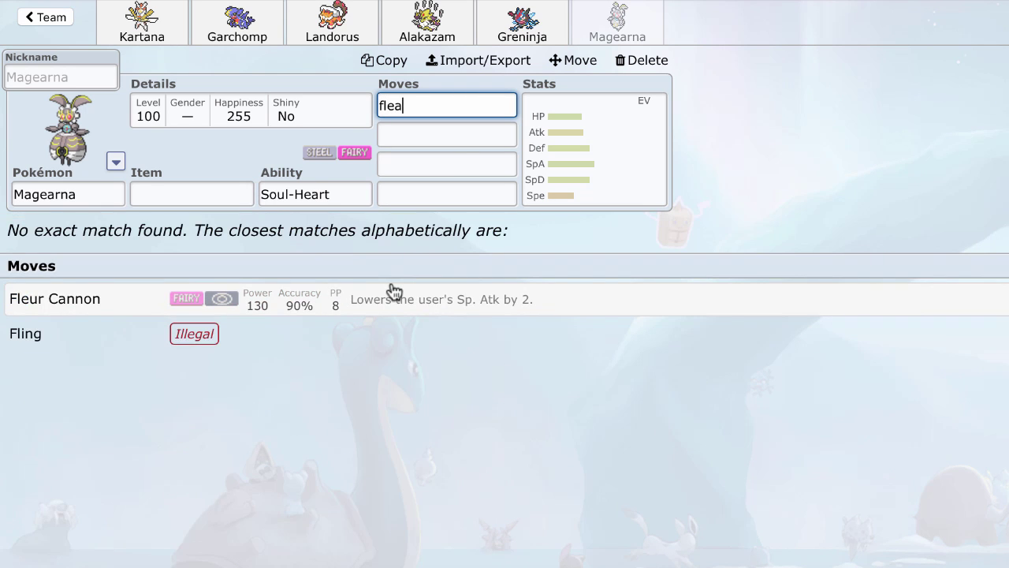
click(390, 292)
click(191, 194)
text(assault Vest)
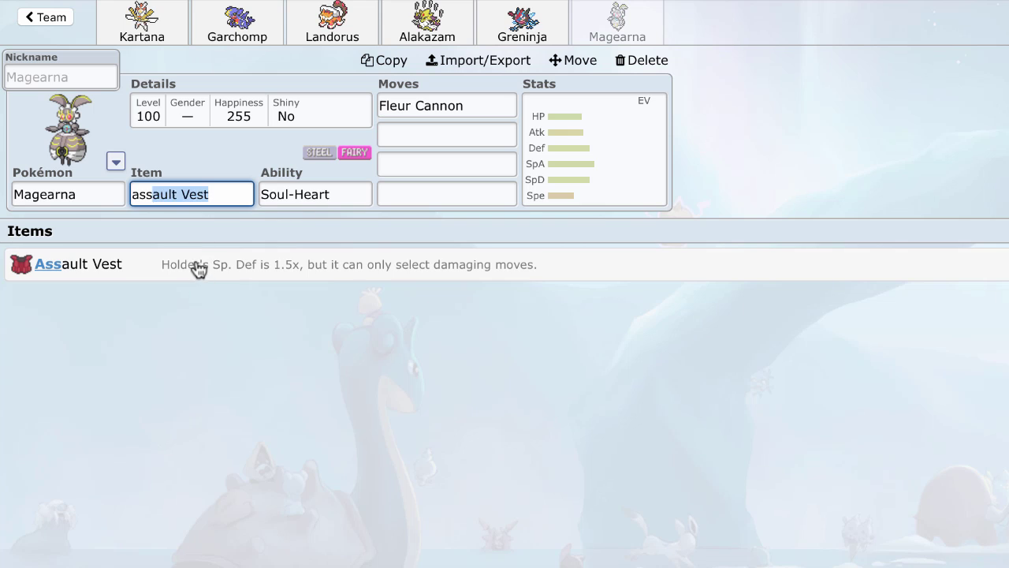
click(200, 263)
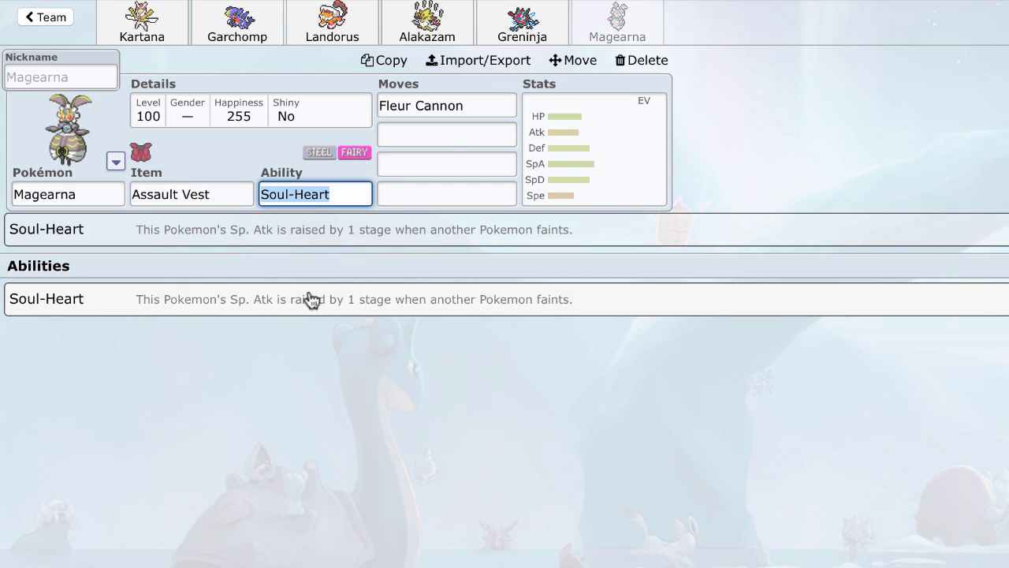
Step: Give Magearna Flash Cannon as its second move and Volt Switch as its fourth
click(450, 136)
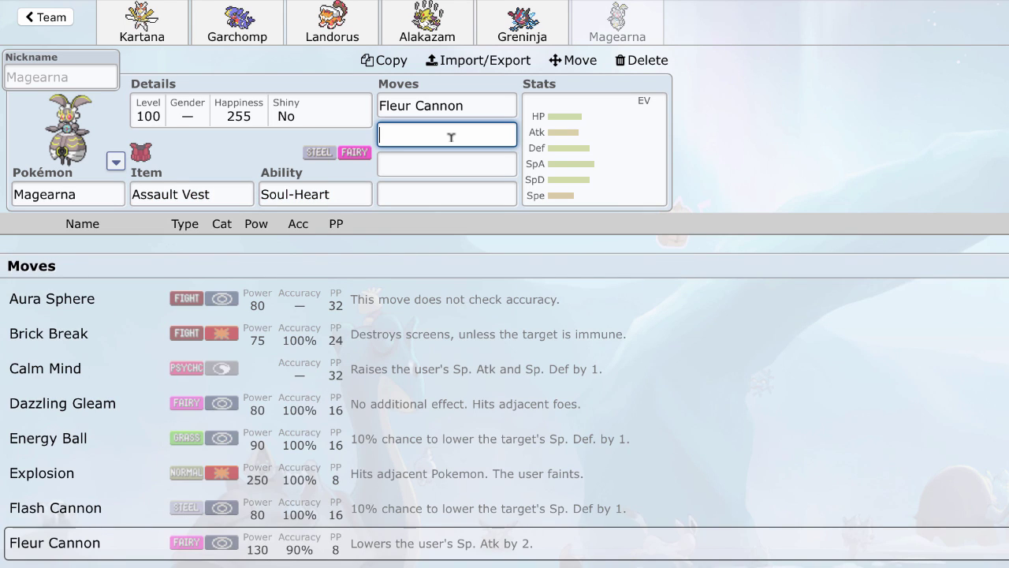
text(flas)
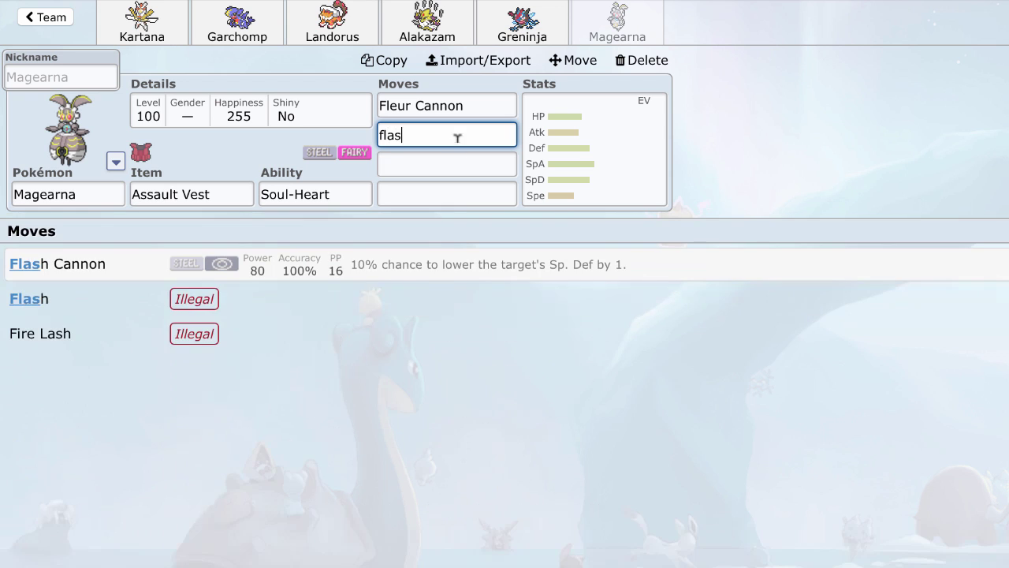
click(431, 269)
click(492, 189)
text(volt)
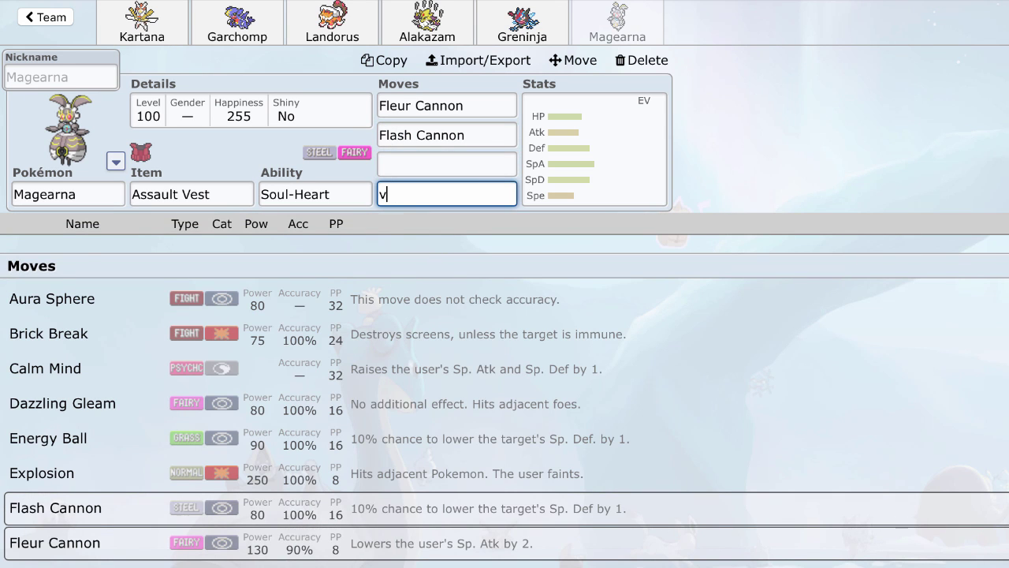
click(475, 264)
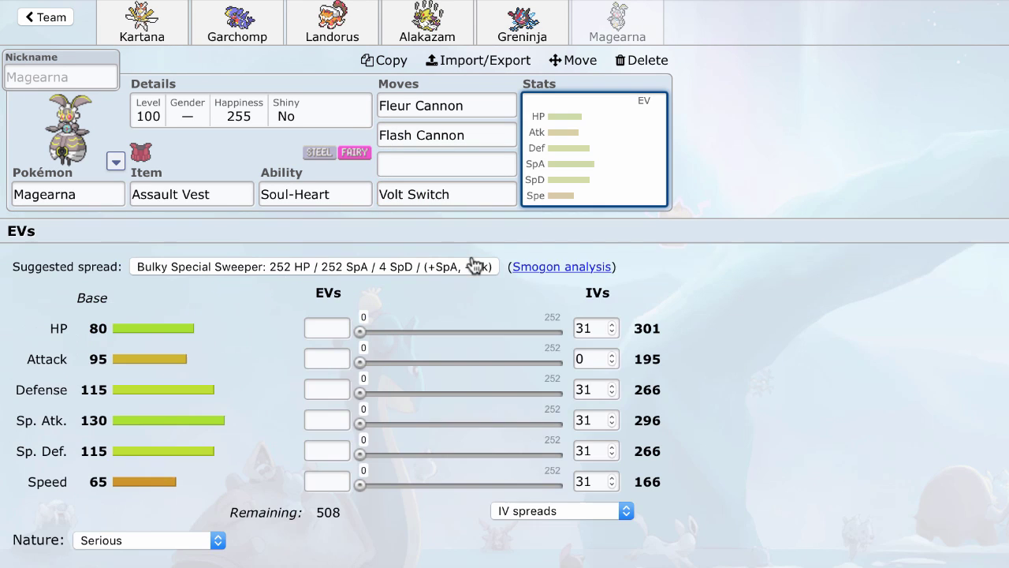
Step: Set Hidden Power Fire as Magearna's third move
click(448, 165)
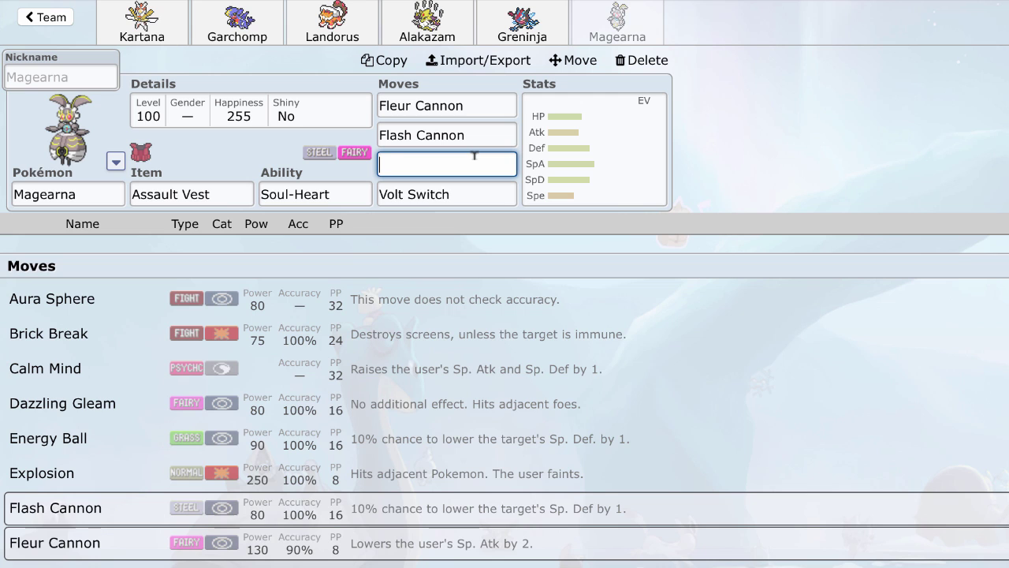
text(fire)
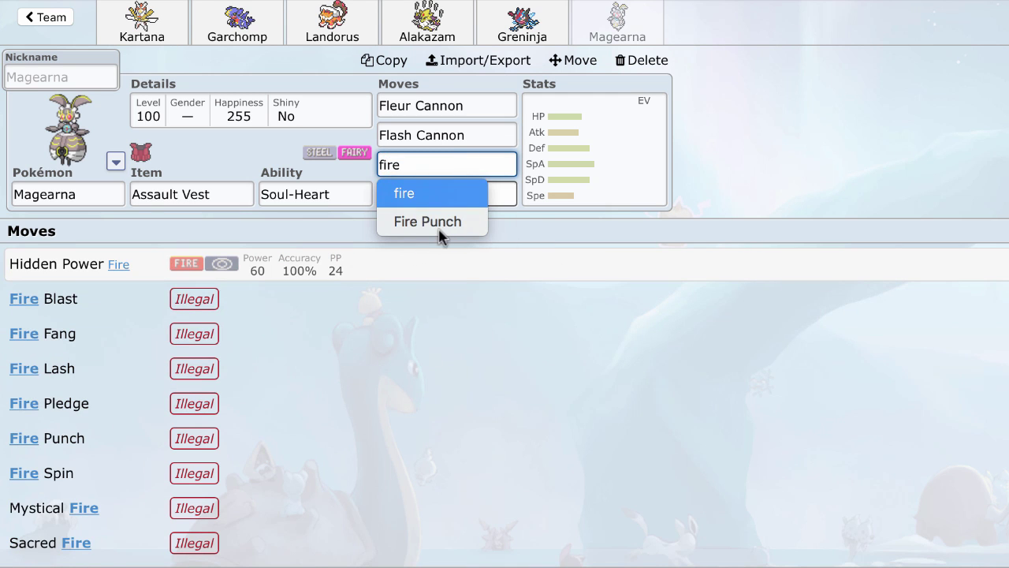
click(417, 265)
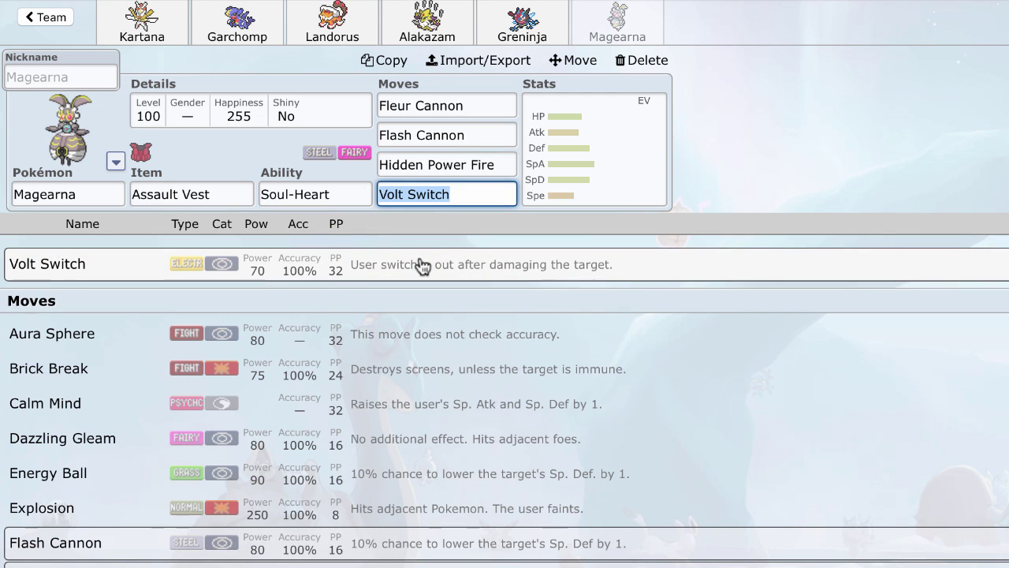
click(479, 161)
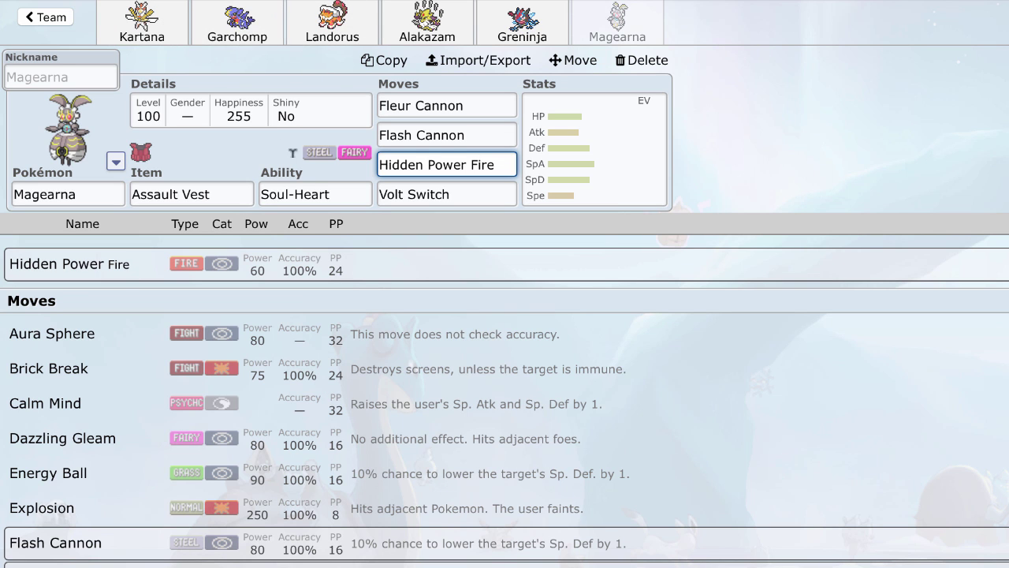
click(583, 164)
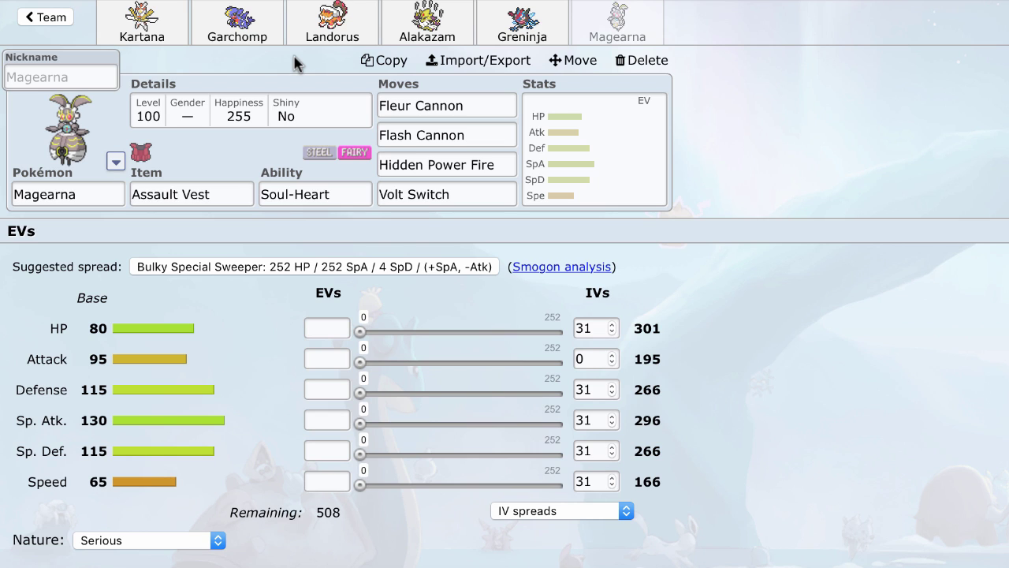
Step: Apply the Bulky Special Sweeper spread, then adjust EVs to 136 HP, 252 SpA, 8 SpD, 112 Spe
click(349, 266)
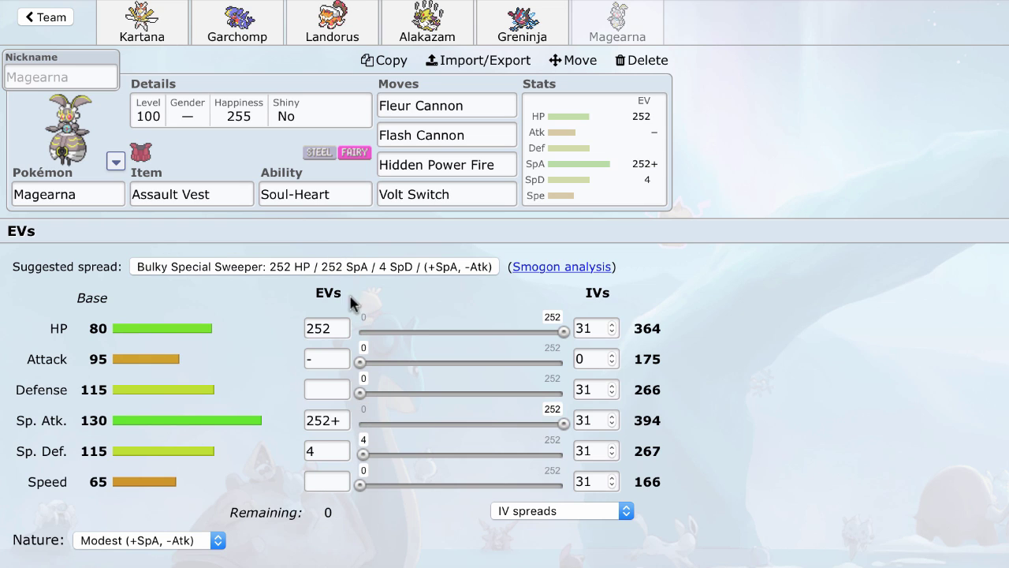
click(323, 482)
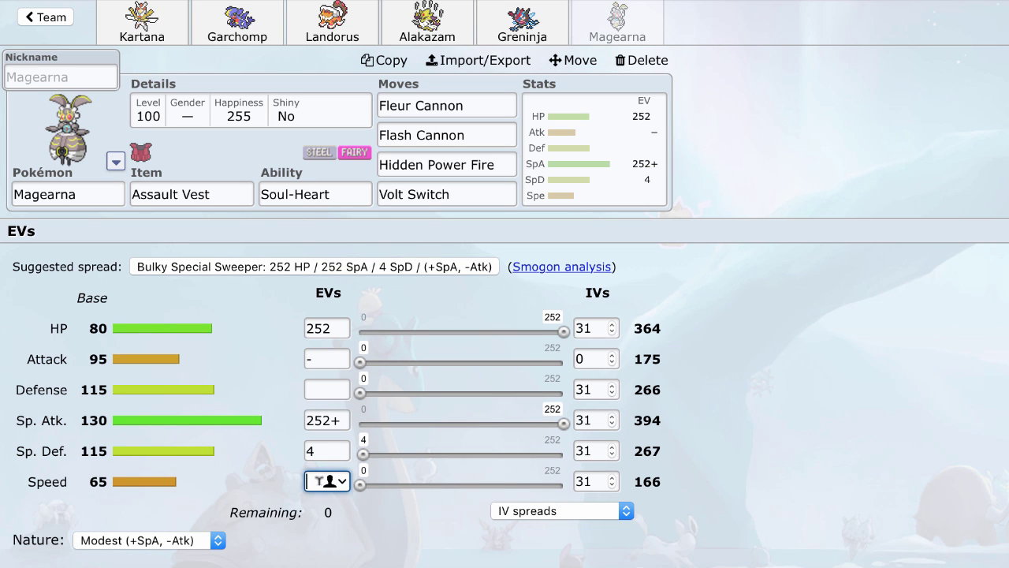
click(330, 451)
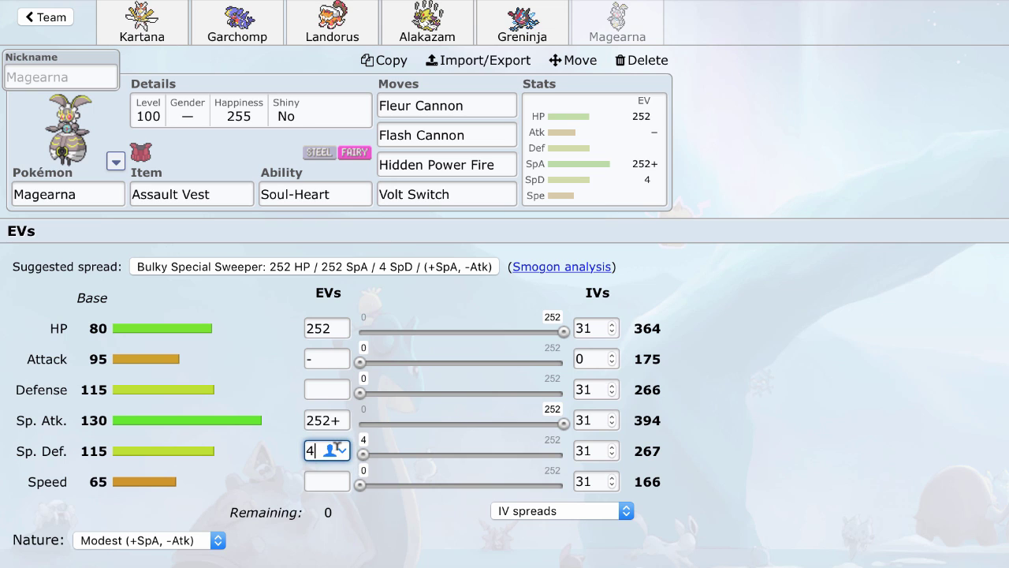
key(BackSpace)
text(8)
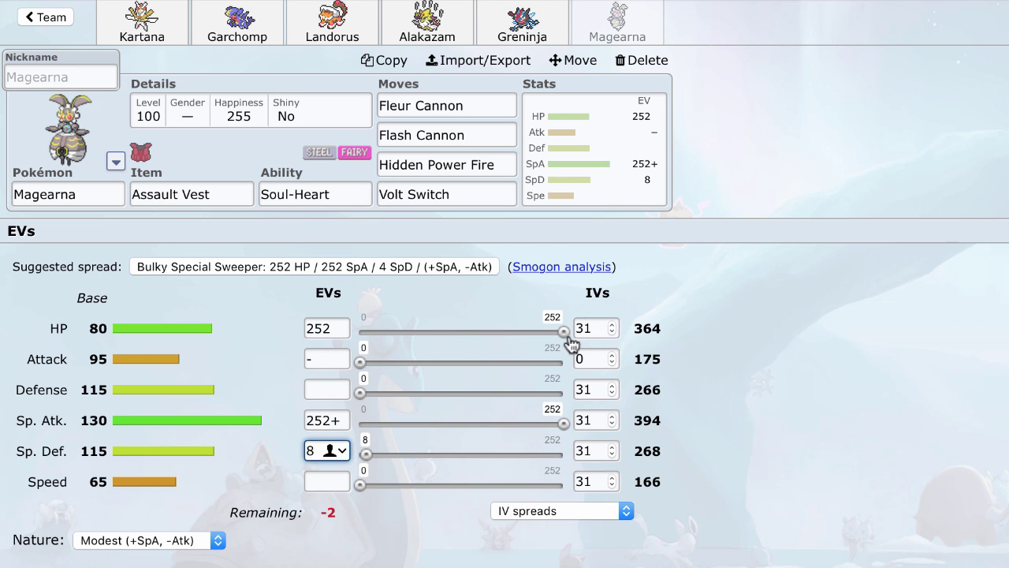
drag(564, 332, 446, 332)
drag(361, 484, 448, 492)
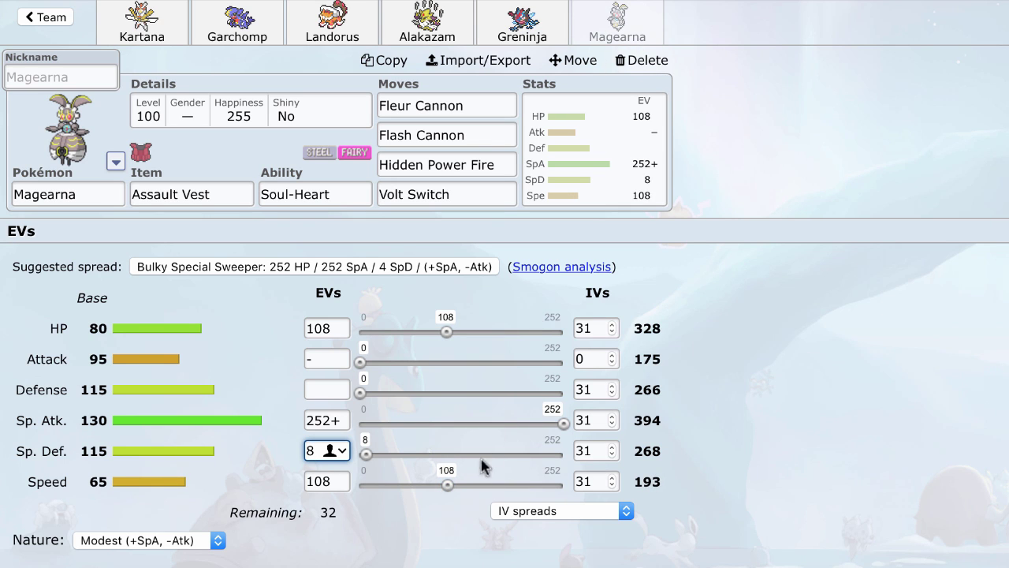
drag(449, 492, 451, 491)
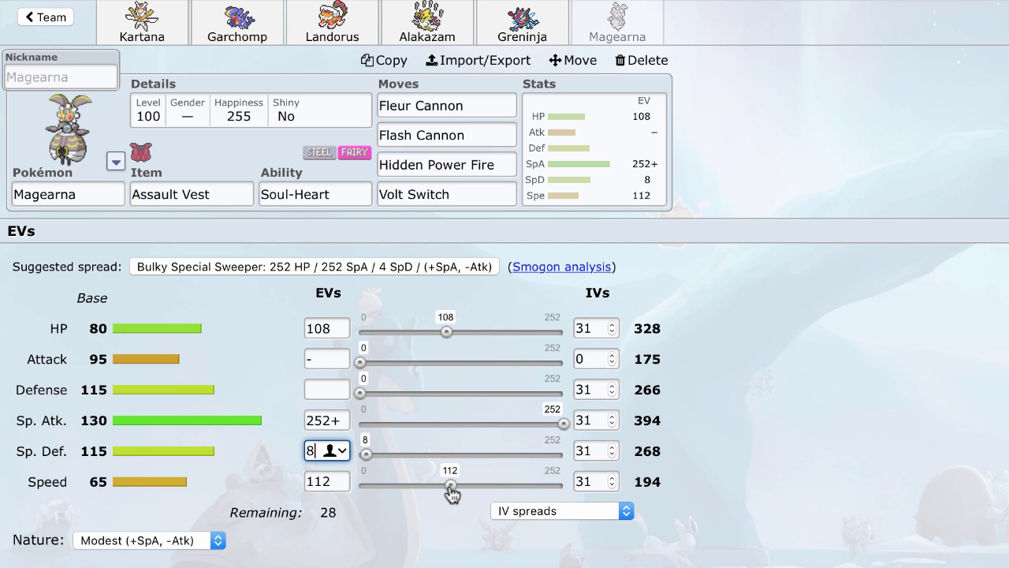
drag(452, 336, 820, 315)
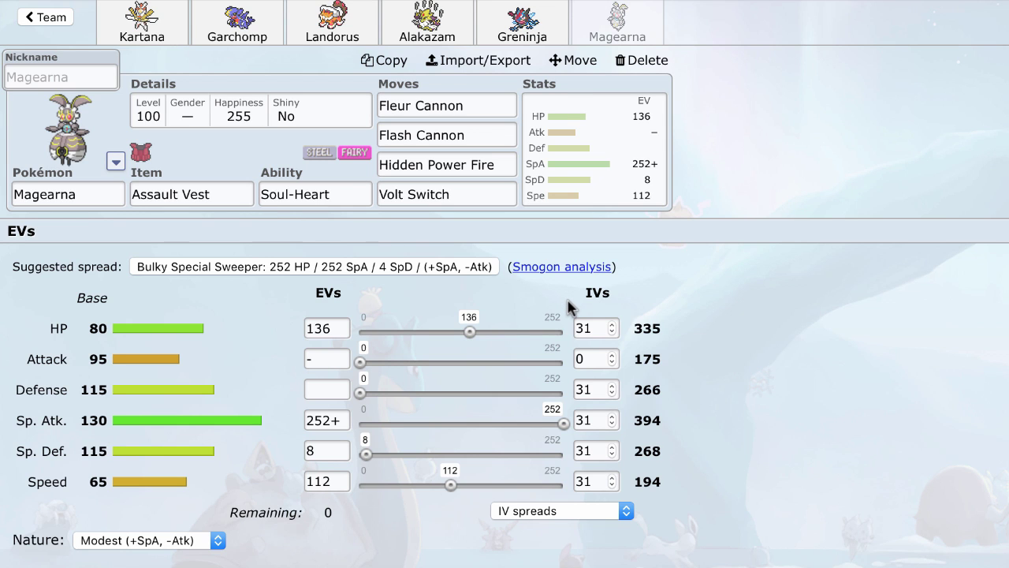
Step: Step through every set from Greninja back to Kartana, then forward to Magearna
click(525, 33)
click(445, 41)
click(315, 25)
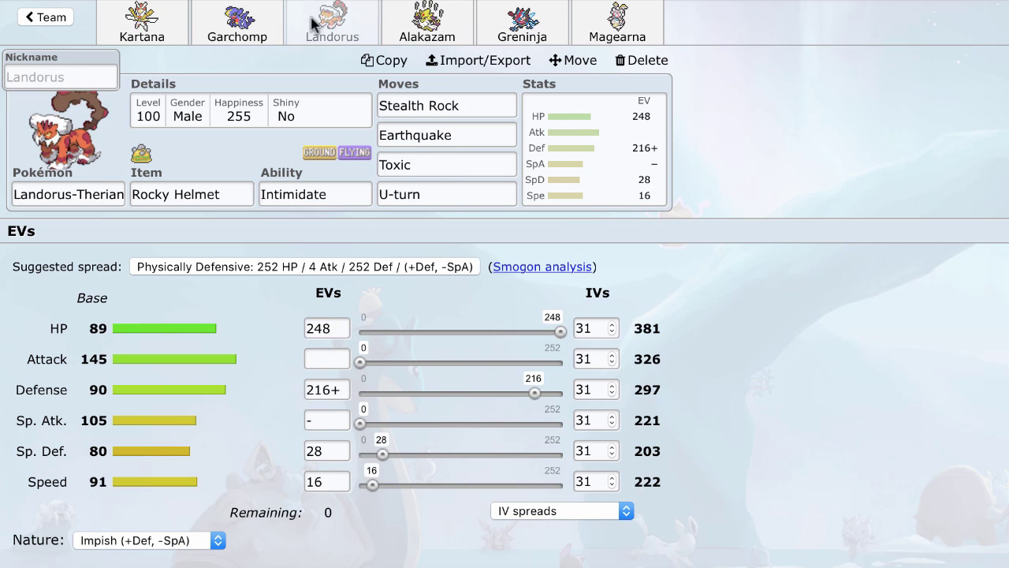
click(244, 23)
click(162, 18)
click(237, 22)
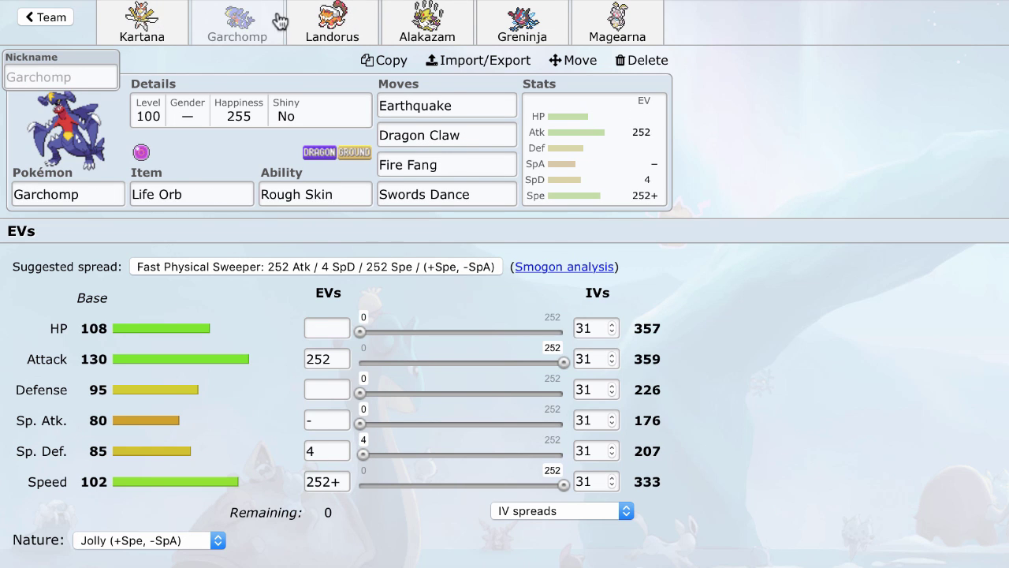
click(331, 19)
click(424, 24)
click(536, 33)
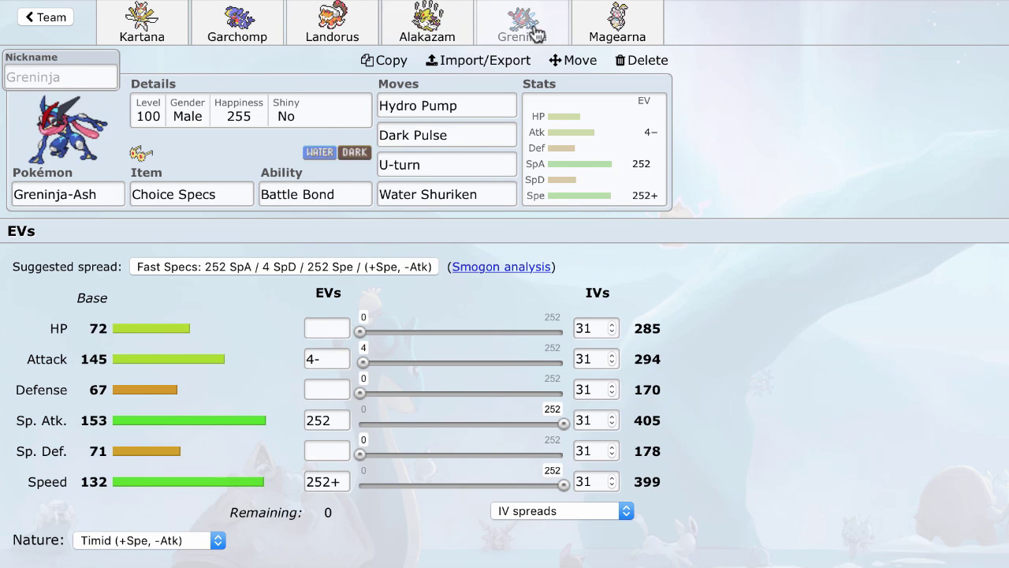
click(592, 26)
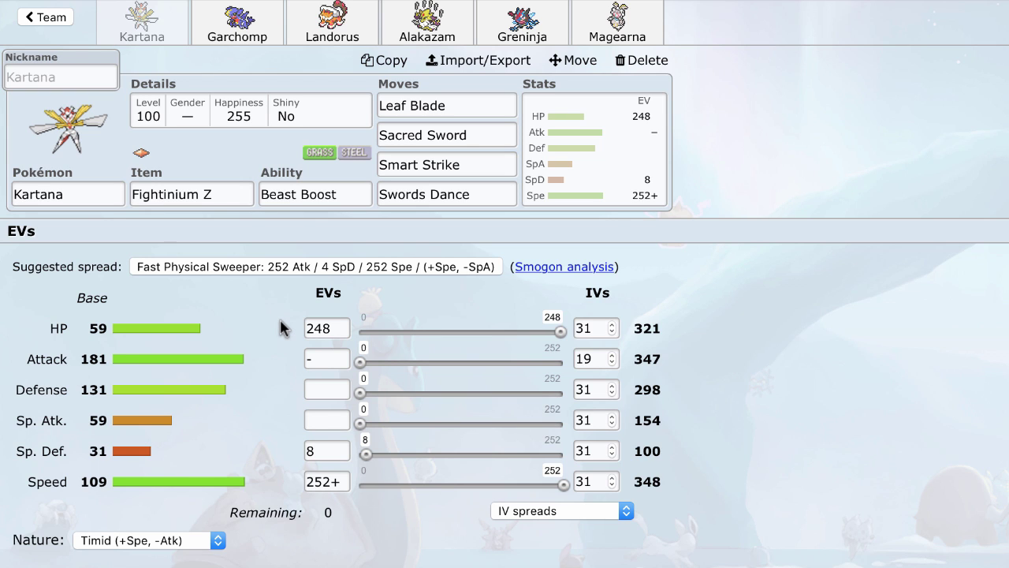
Step: Recheck Landorus-T, Garchomp, Alakazam-Mega, Greninja-Ash and Magearna, finishing on Kartana's set
click(317, 22)
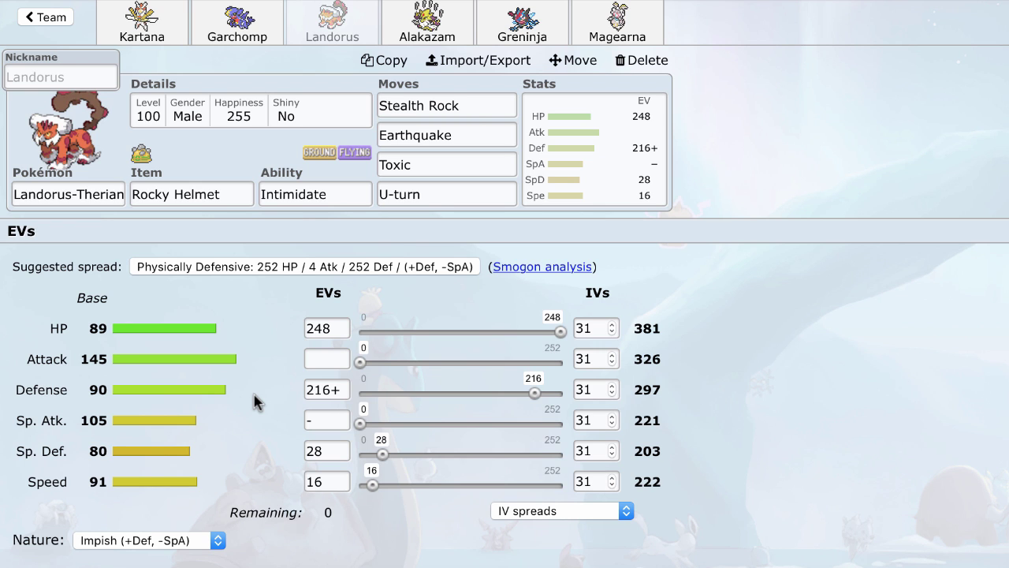
click(237, 28)
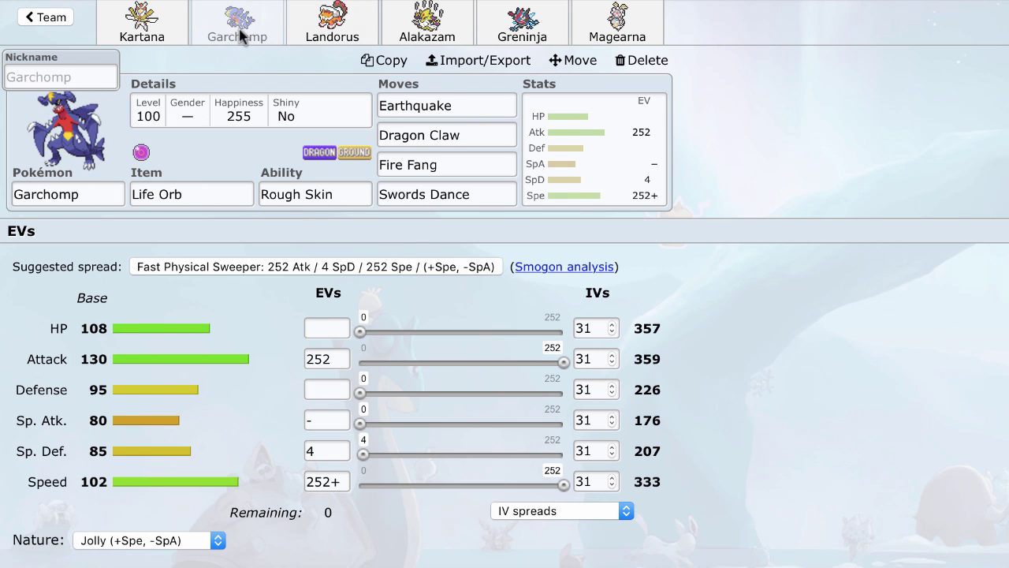
click(392, 32)
click(345, 30)
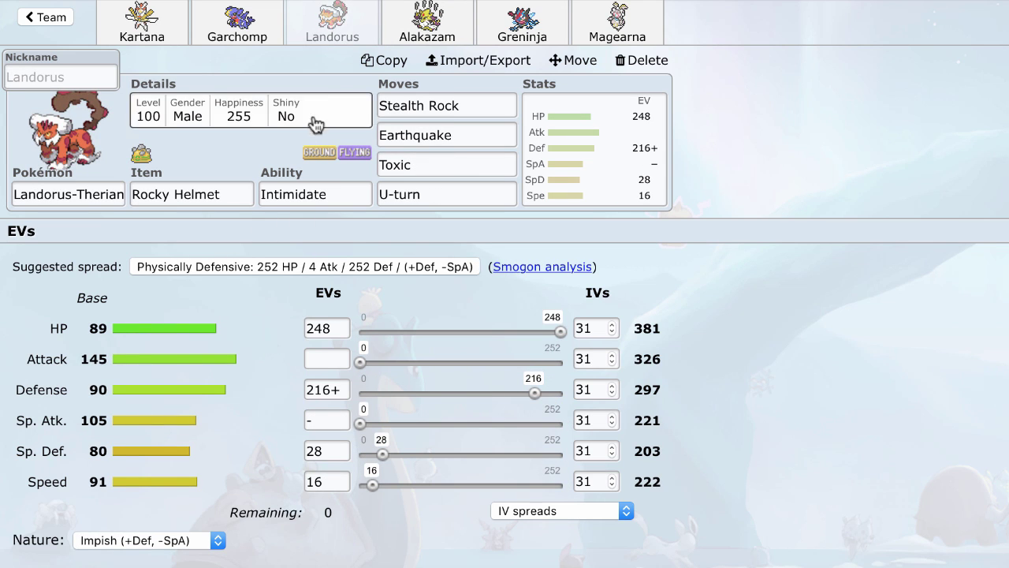
click(431, 19)
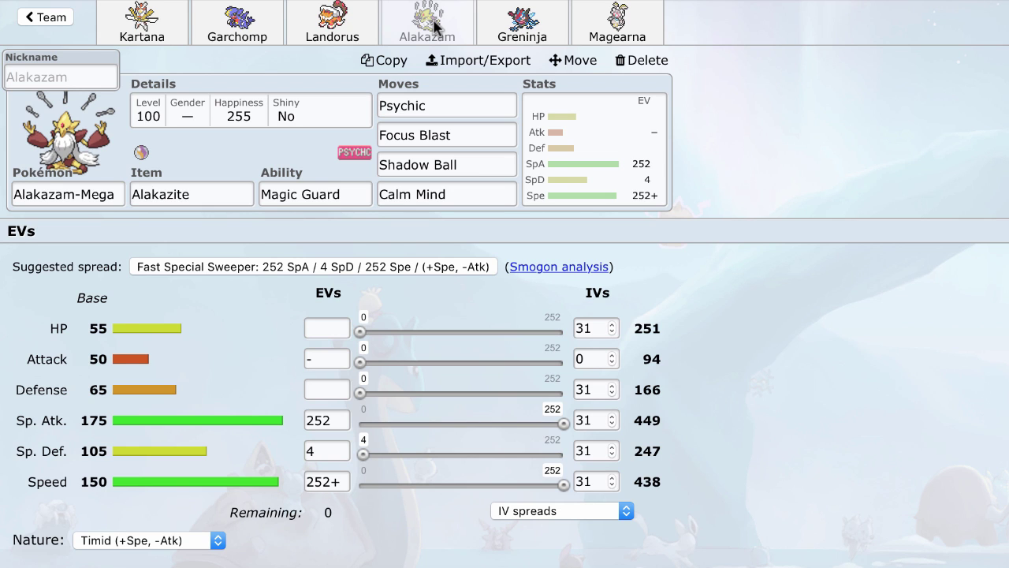
click(613, 30)
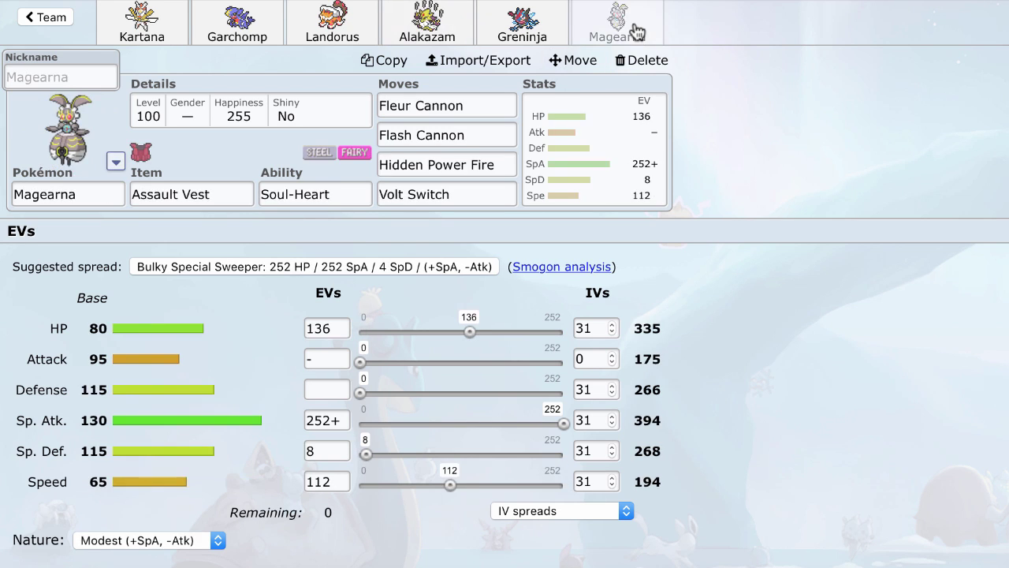
click(559, 22)
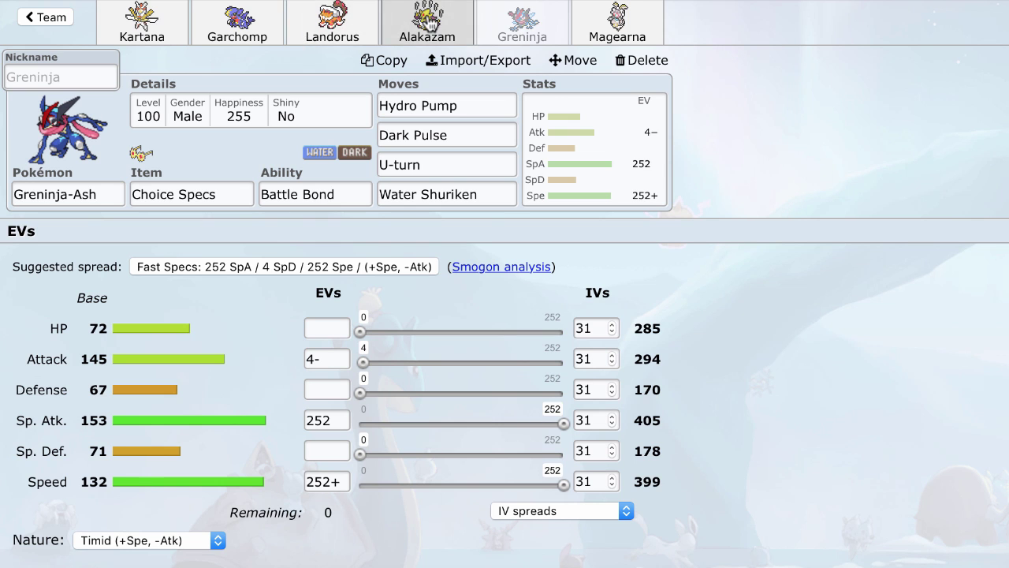
click(648, 14)
click(418, 30)
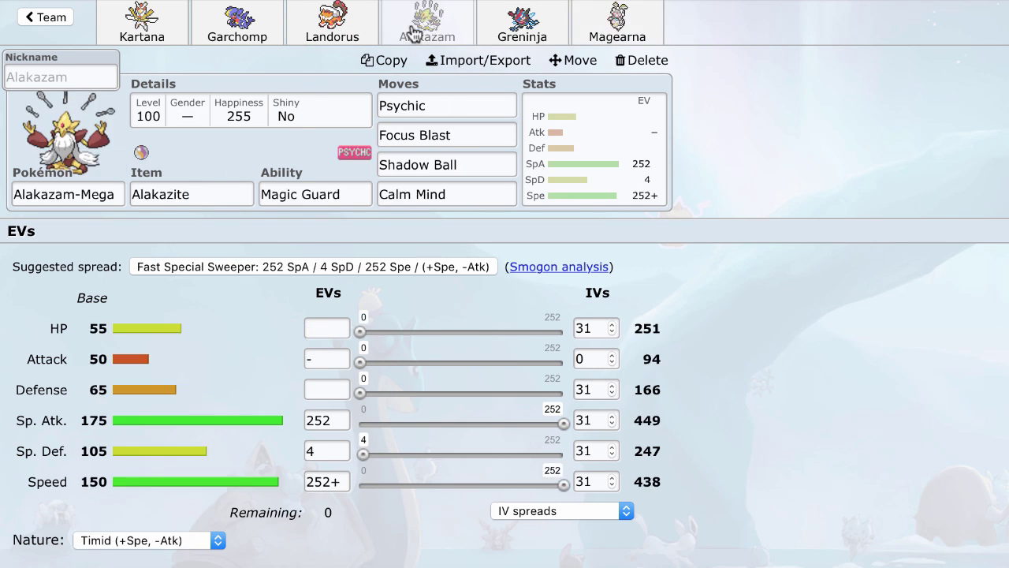
click(343, 28)
click(240, 30)
click(148, 31)
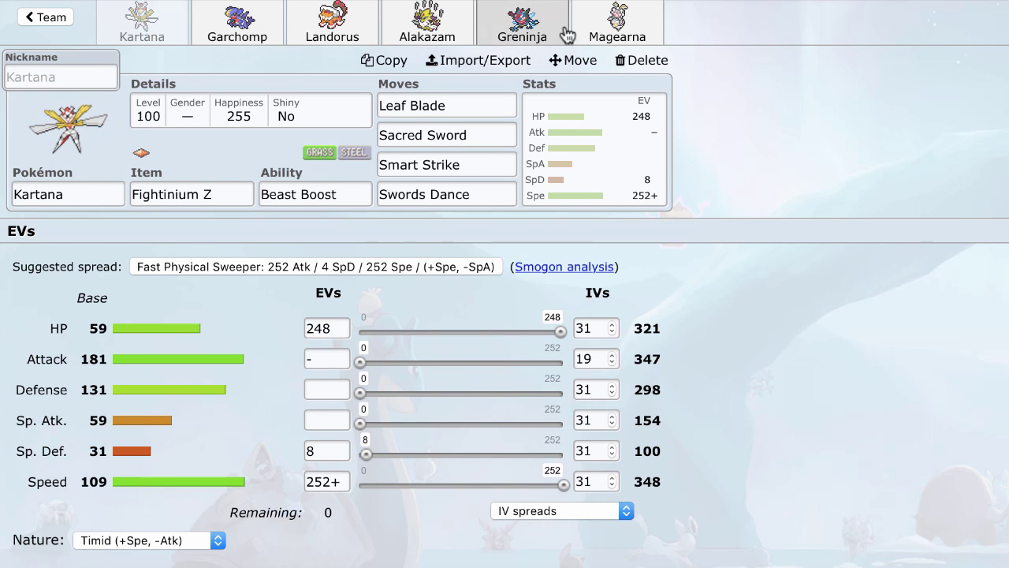